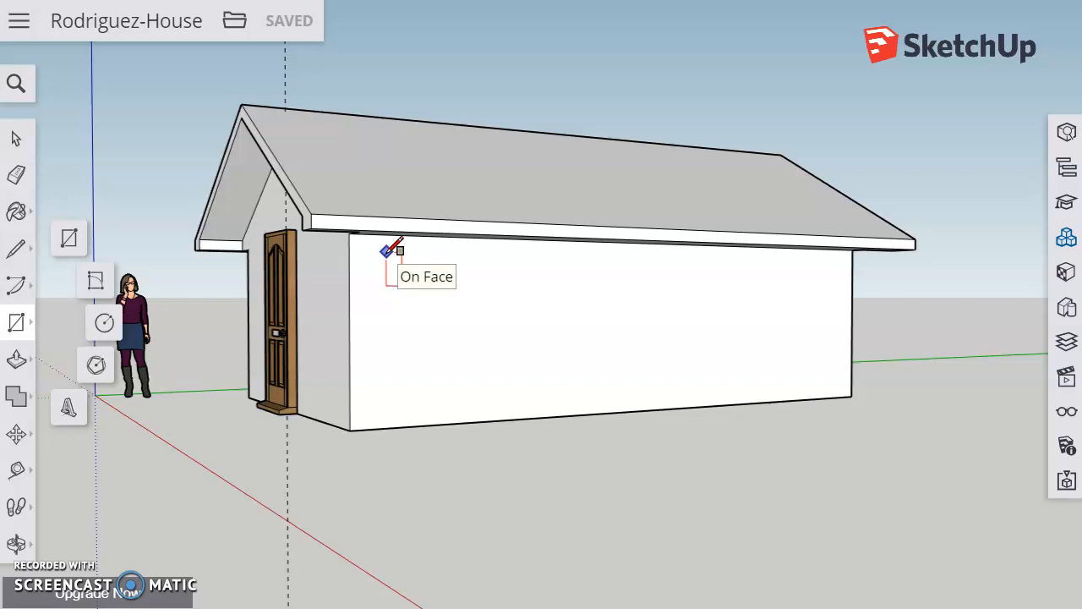
Step: Draw two rectangular window outlines of similar size on the long side wall, one near the door end and one near the far end
{"action": "left_click", "coordinate": [16, 543]}
{"action": "left_click_drag", "start_coordinate": [345, 375], "coordinate": [287, 374]}
{"action": "left_click", "coordinate": [16, 323]}
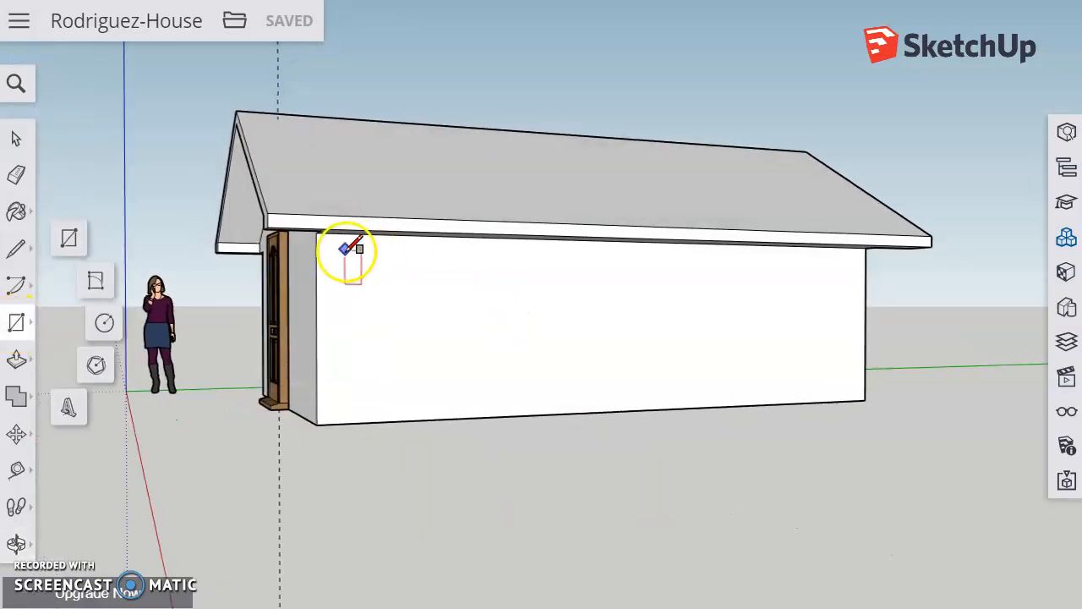
{"action": "left_click", "coordinate": [349, 248]}
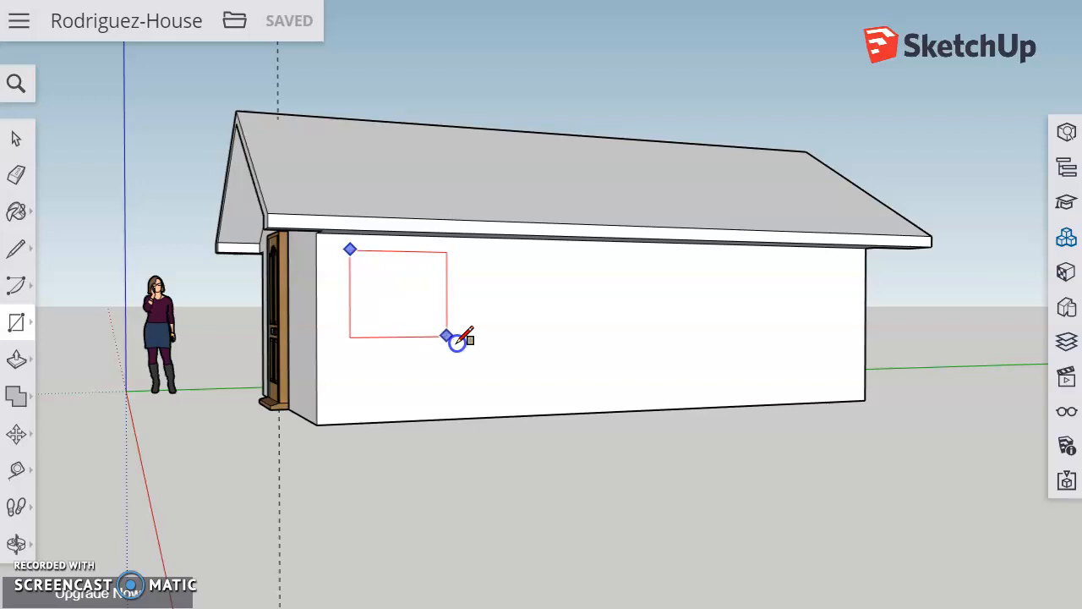
{"action": "left_click", "coordinate": [501, 347]}
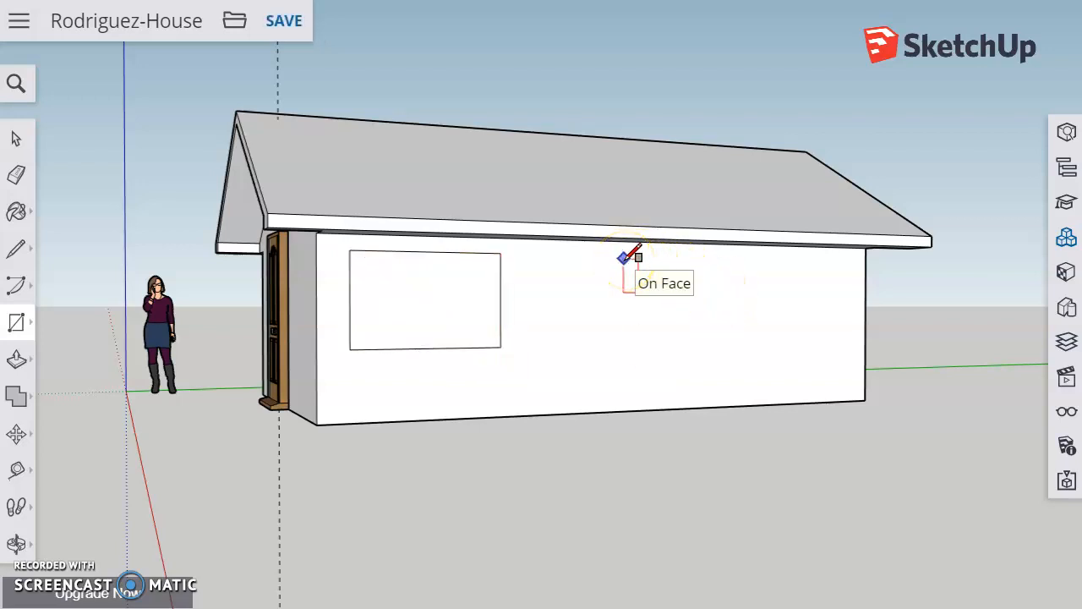
{"action": "left_click", "coordinate": [784, 343]}
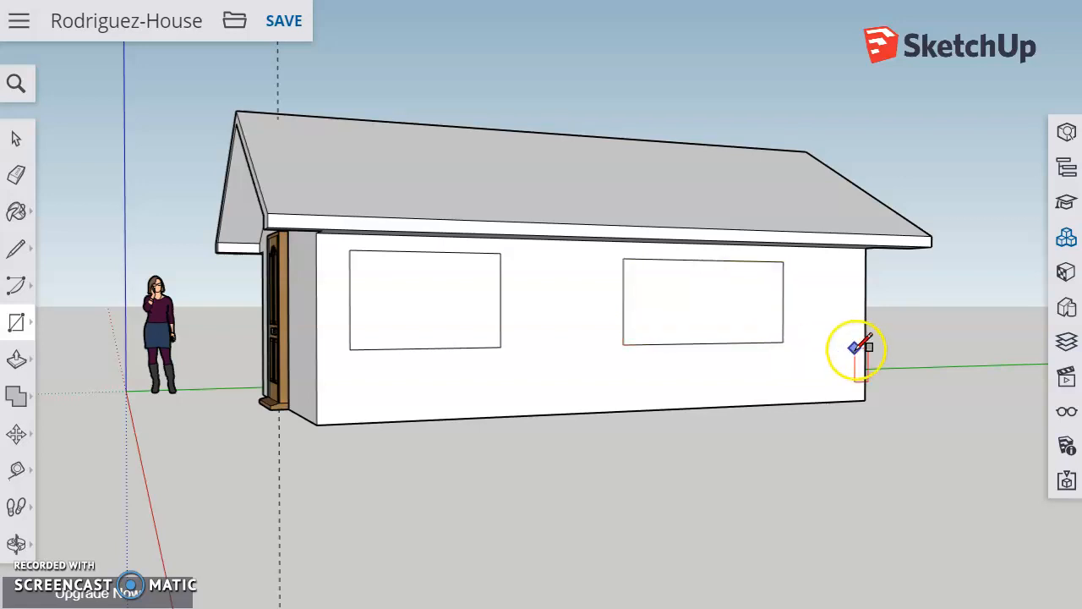
Step: Delete the faces inside both rectangles to cut open window holes in the side wall
{"action": "left_click", "coordinate": [18, 135]}
{"action": "left_click", "coordinate": [383, 270]}
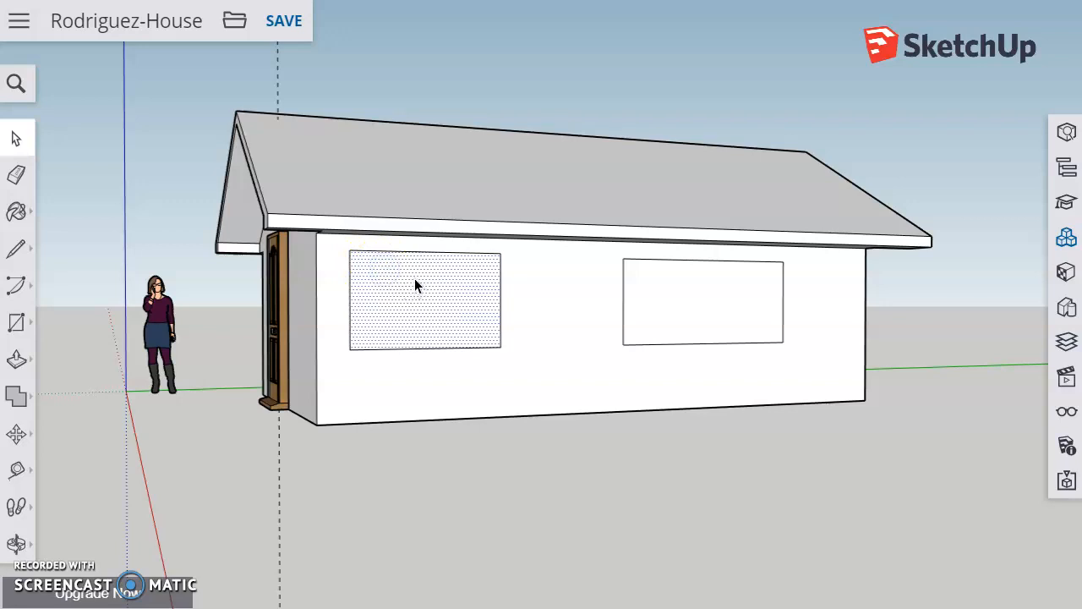
{"action": "key", "text": "Delete"}
{"action": "left_click", "coordinate": [723, 310]}
{"action": "key", "text": "Delete"}
{"action": "left_click", "coordinate": [922, 281]}
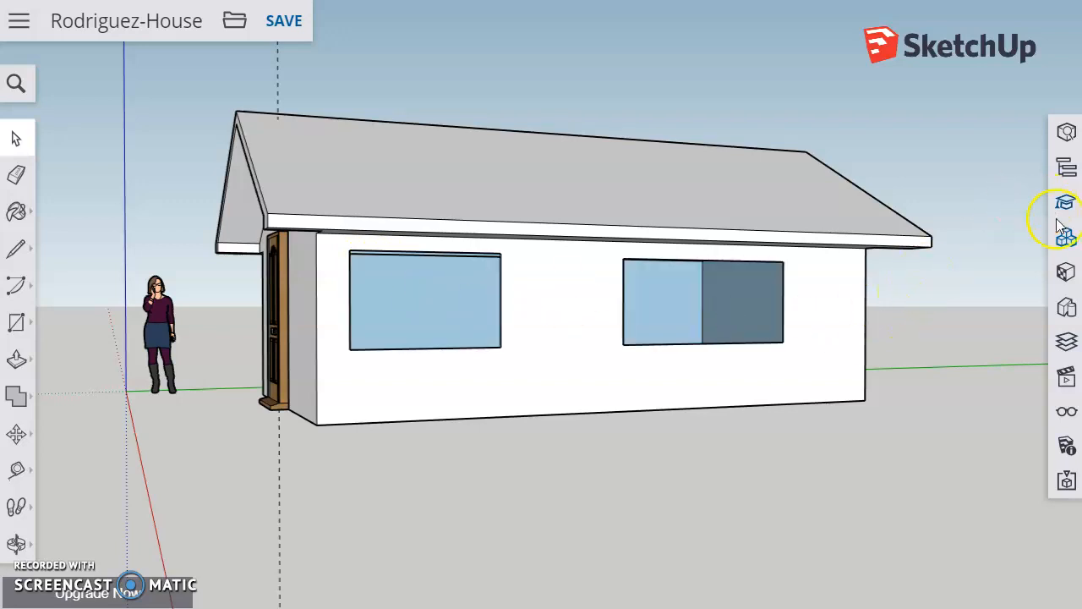
Step: Search 3D Warehouse for "window" and place the first result at the lower door-side corner of the opening nearest the door
{"action": "left_click", "coordinate": [1067, 240]}
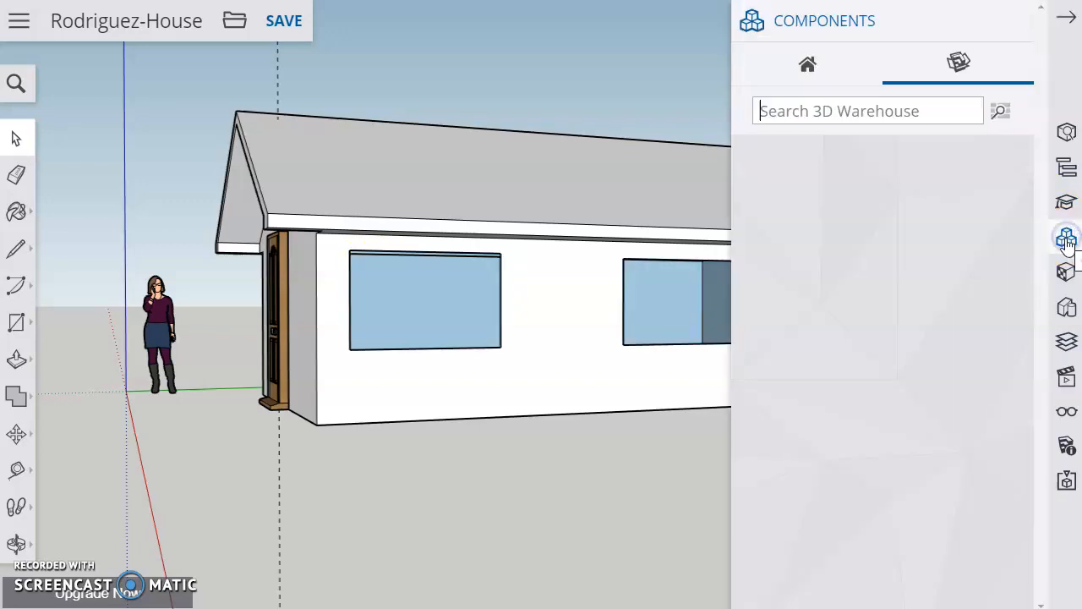
{"action": "left_click", "coordinate": [807, 112]}
{"action": "type", "text": "window"}
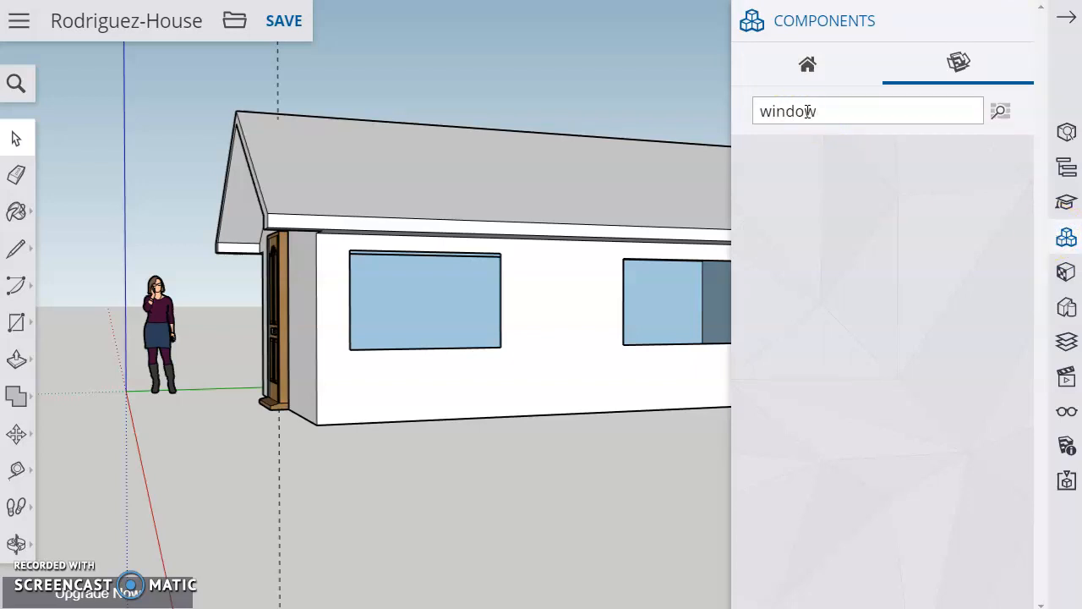
{"action": "key", "text": "Return"}
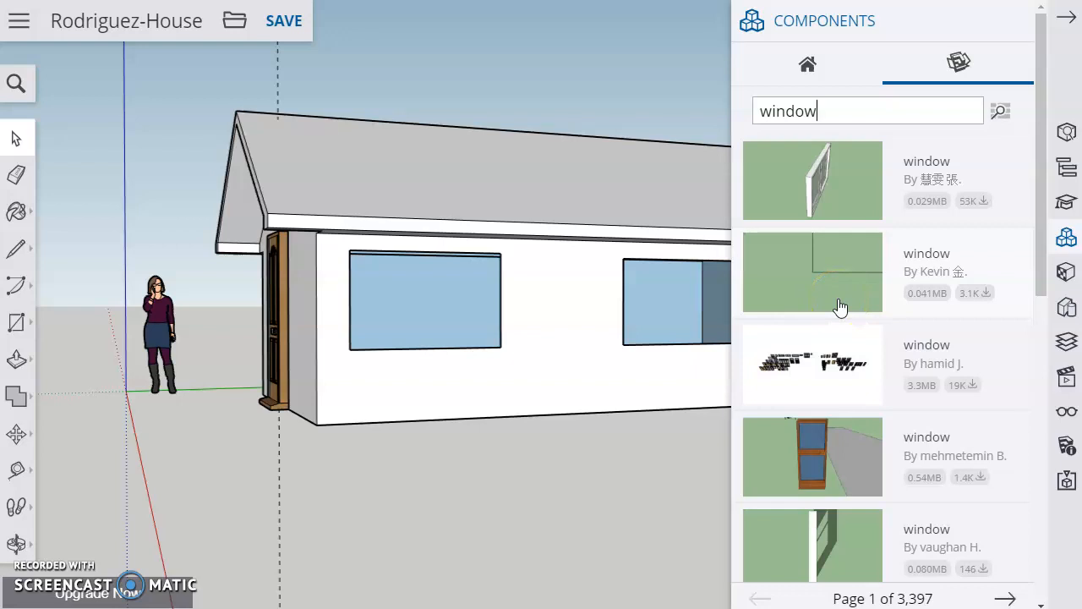
{"action": "left_click", "coordinate": [819, 180]}
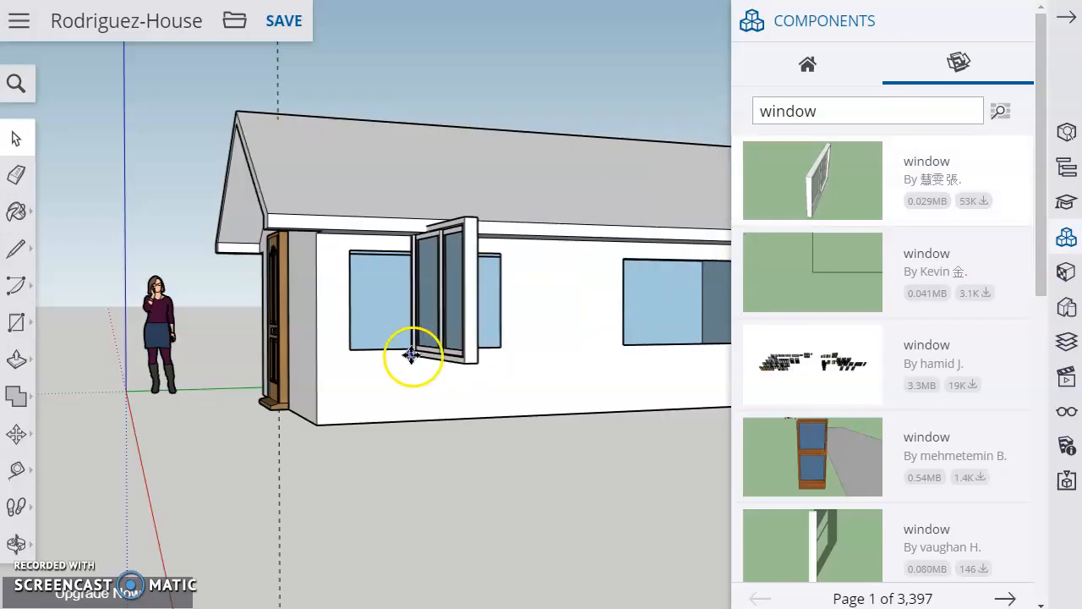
{"action": "left_click", "coordinate": [351, 347]}
{"action": "key", "text": "m"}
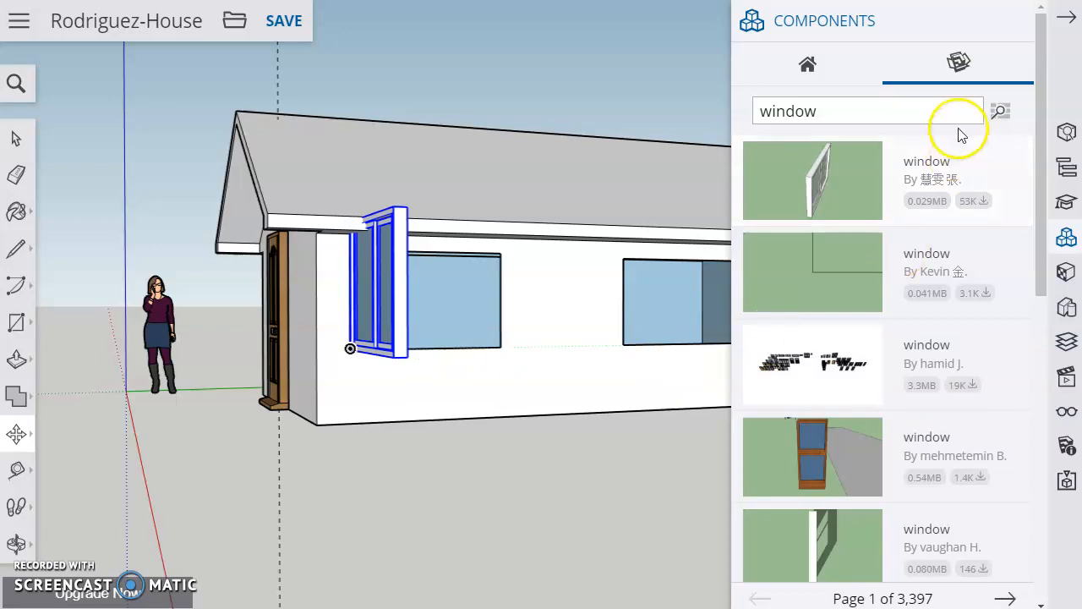
{"action": "left_click", "coordinate": [1062, 18]}
Step: Select the bottom edge of the window opening nearest the door
{"action": "scroll", "coordinate": [347, 400], "scroll_direction": "up", "scroll_amount": 6}
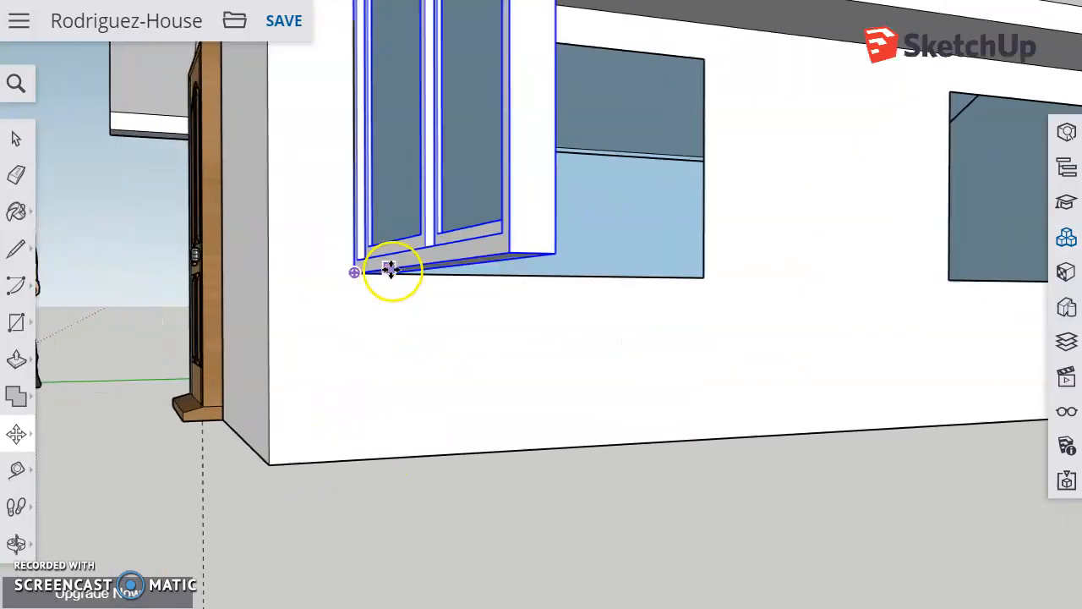
{"action": "scroll", "coordinate": [391, 270], "scroll_direction": "up", "scroll_amount": 1}
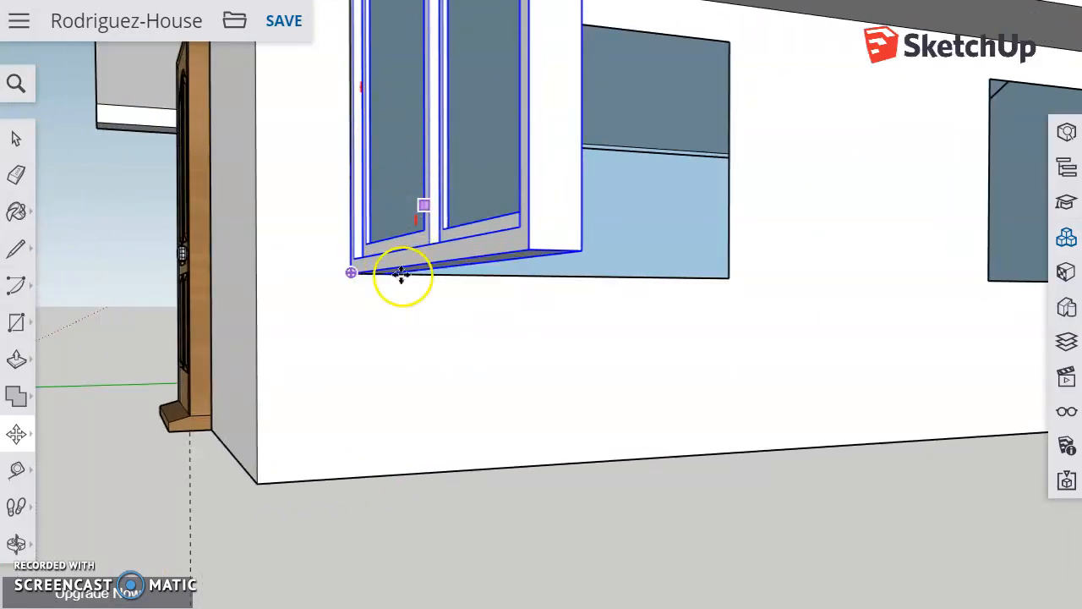
{"action": "left_click", "coordinate": [16, 139]}
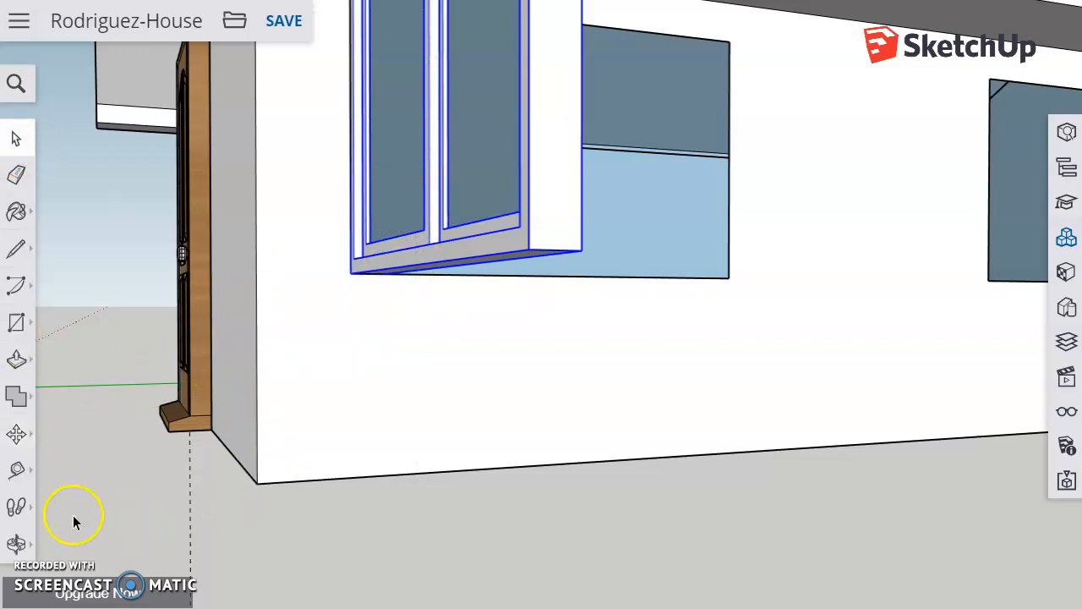
{"action": "left_click", "coordinate": [17, 543]}
{"action": "left_click_drag", "start_coordinate": [425, 395], "coordinate": [301, 416]}
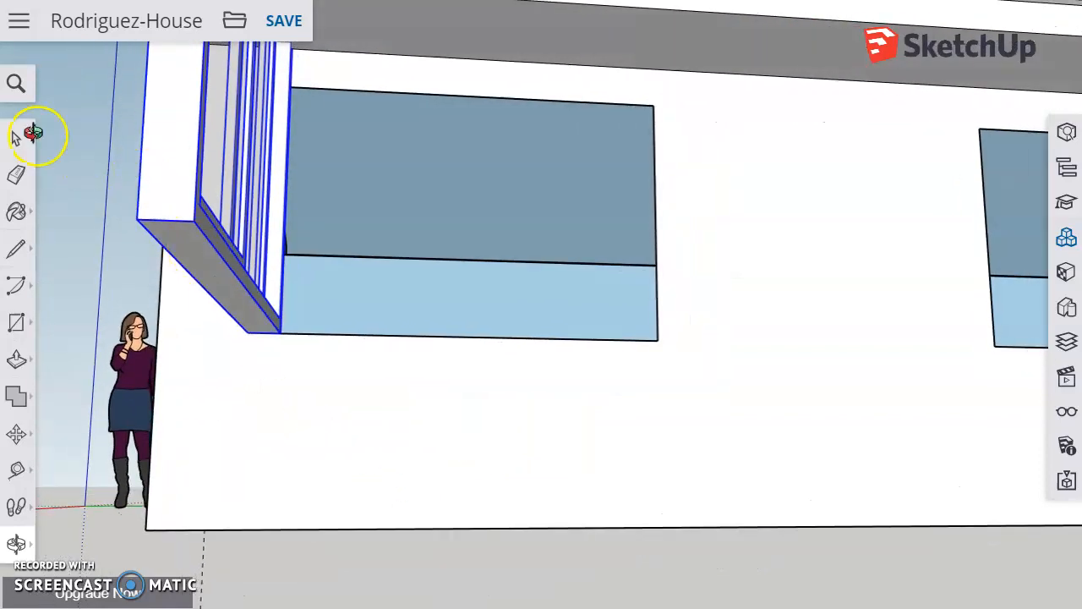
{"action": "left_click", "coordinate": [16, 138]}
{"action": "left_click", "coordinate": [414, 338]}
{"action": "left_click", "coordinate": [15, 434]}
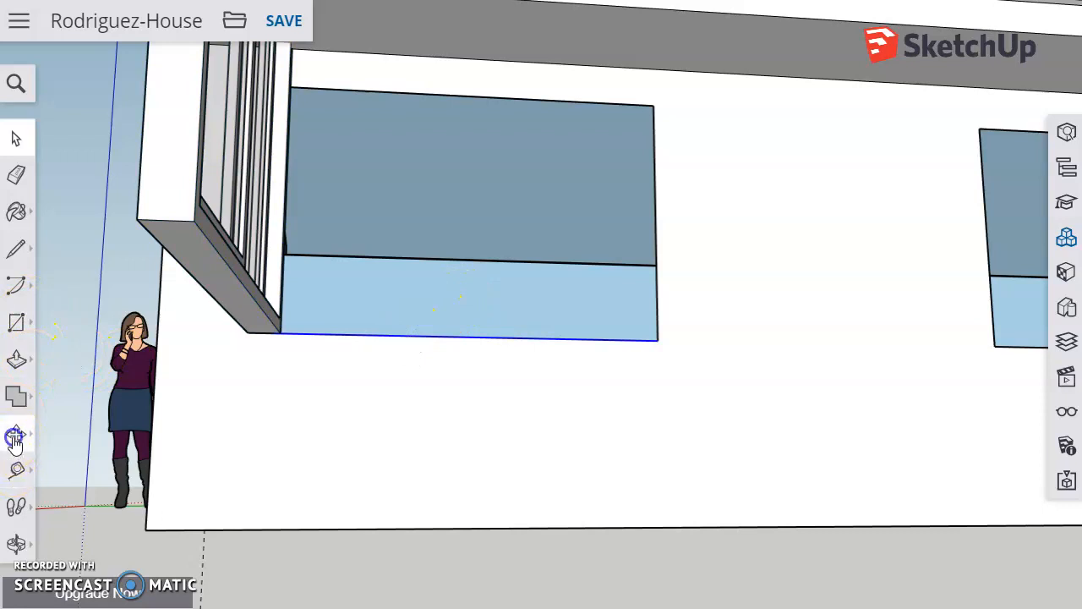
{"action": "left_click", "coordinate": [392, 333]}
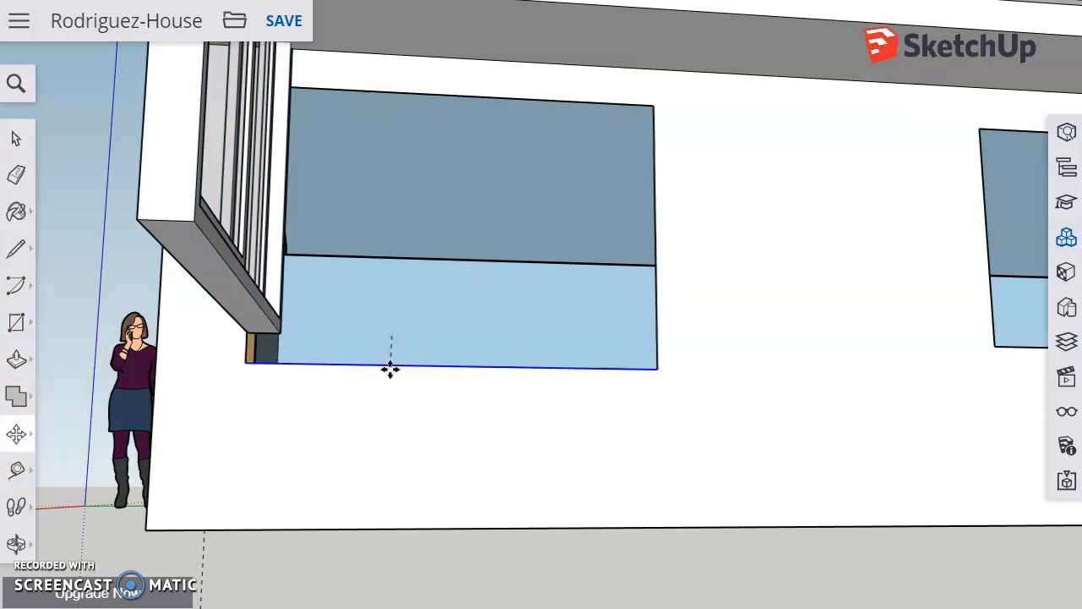
{"action": "left_click", "coordinate": [389, 370]}
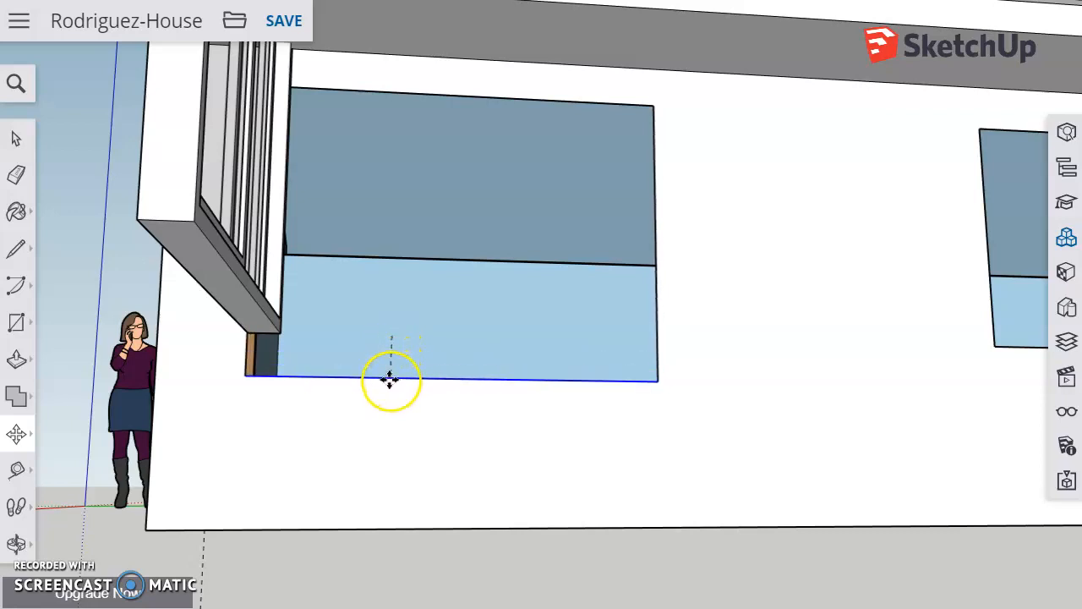
{"action": "key", "text": "Escape"}
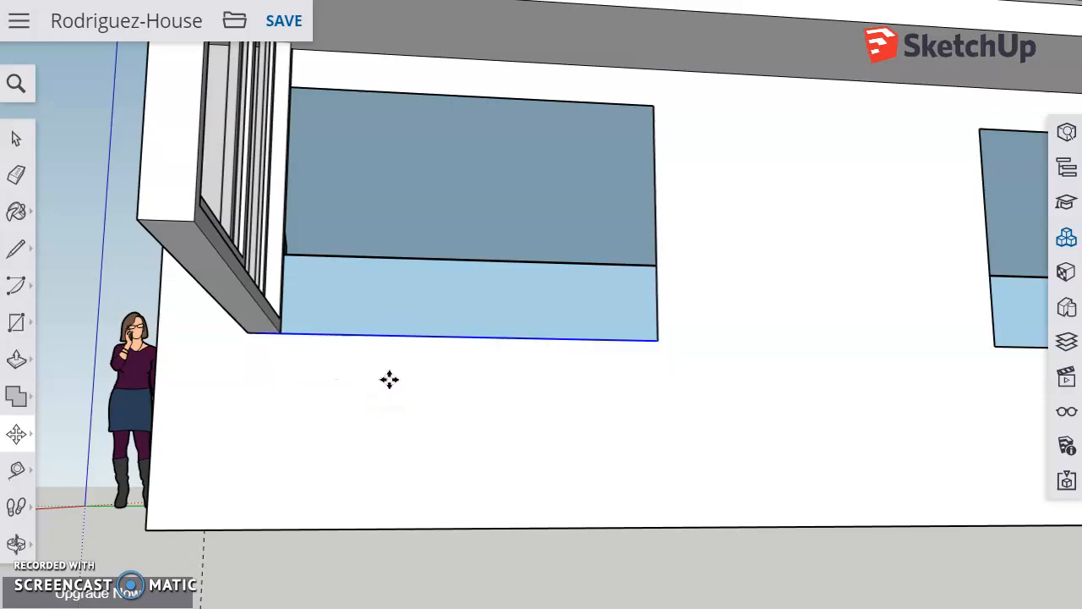
Step: Move the selected bottom edge of the opening straight down along the blue axis to make the opening taller
{"action": "left_click_drag", "start_coordinate": [278, 430], "coordinate": [425, 450]}
{"action": "left_click", "coordinate": [16, 436]}
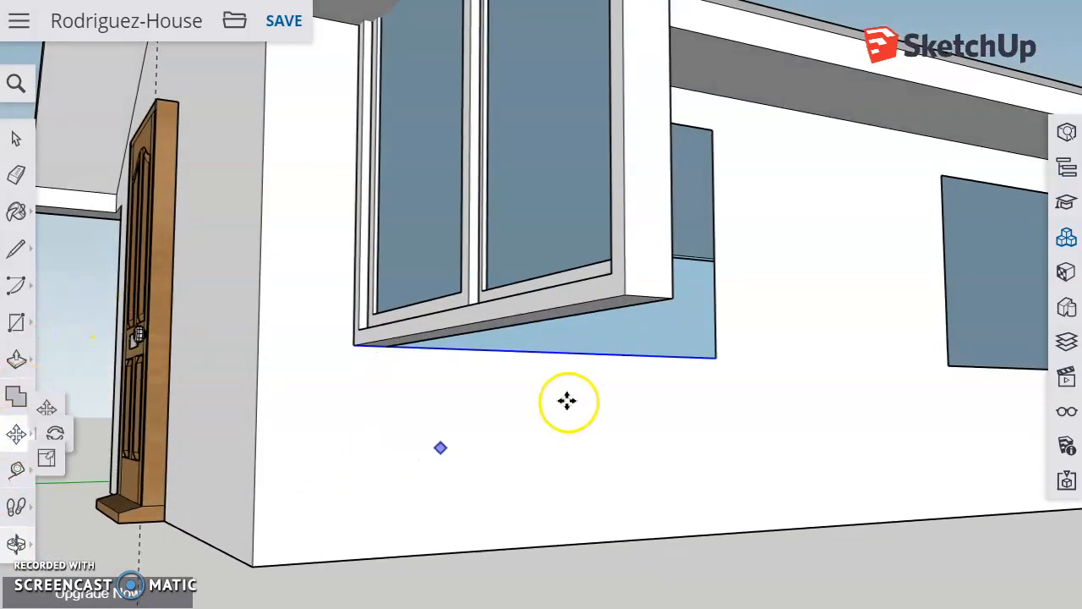
{"action": "left_click", "coordinate": [553, 353]}
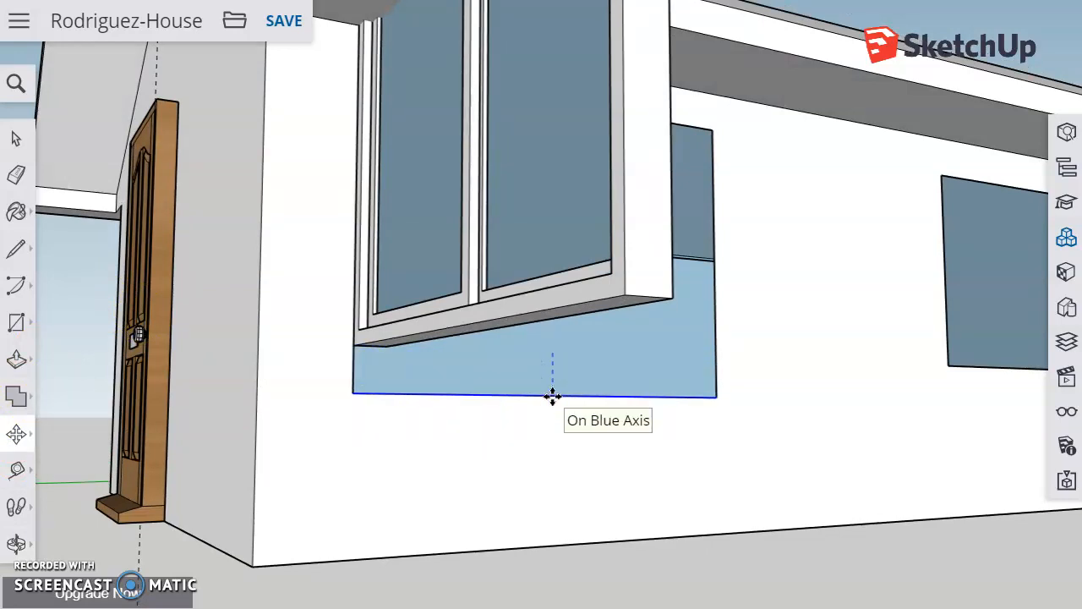
{"action": "left_click", "coordinate": [553, 396]}
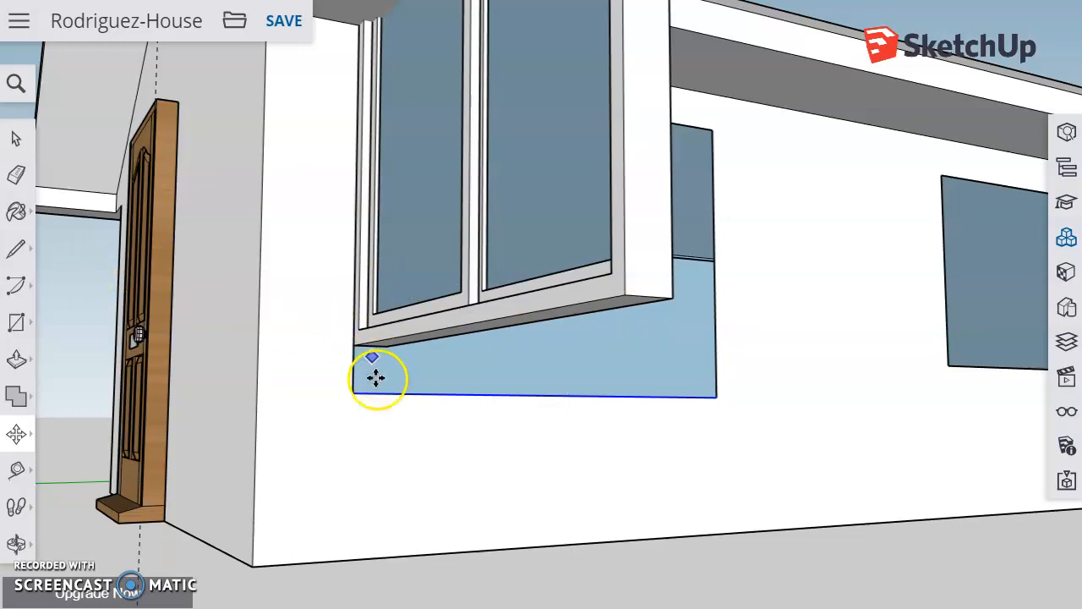
{"action": "left_click", "coordinate": [16, 546]}
{"action": "left_click_drag", "start_coordinate": [483, 451], "coordinate": [369, 363]}
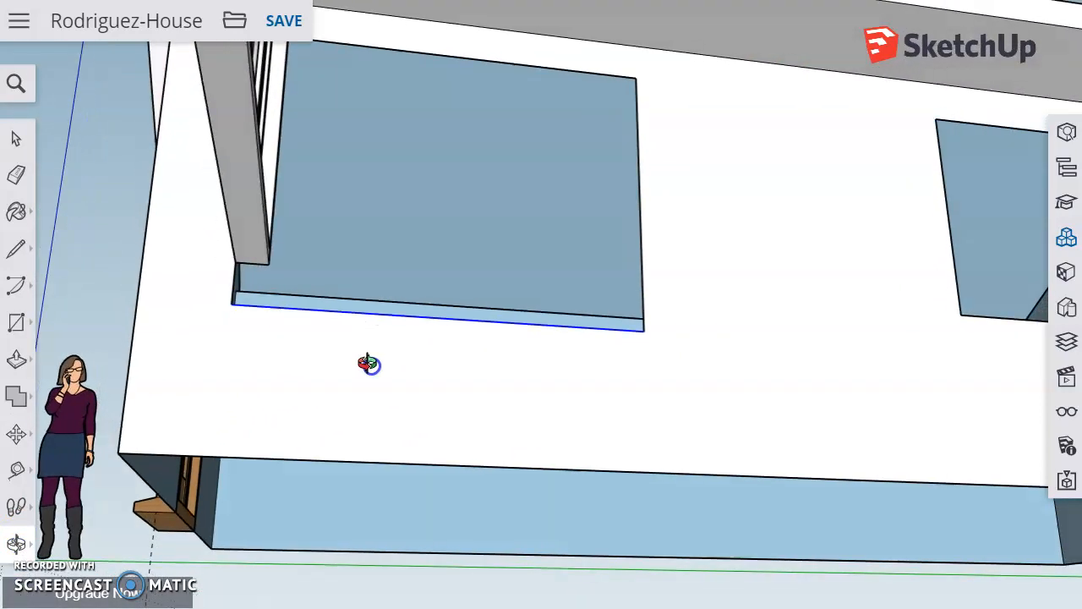
{"action": "left_click", "coordinate": [15, 438]}
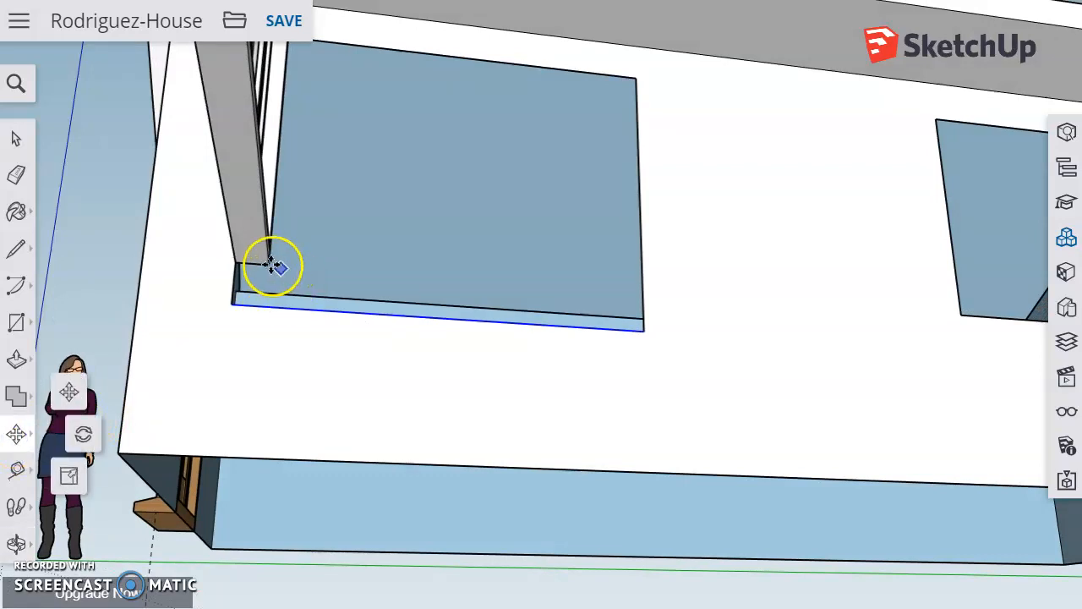
{"action": "left_click_drag", "start_coordinate": [268, 265], "coordinate": [215, 310]}
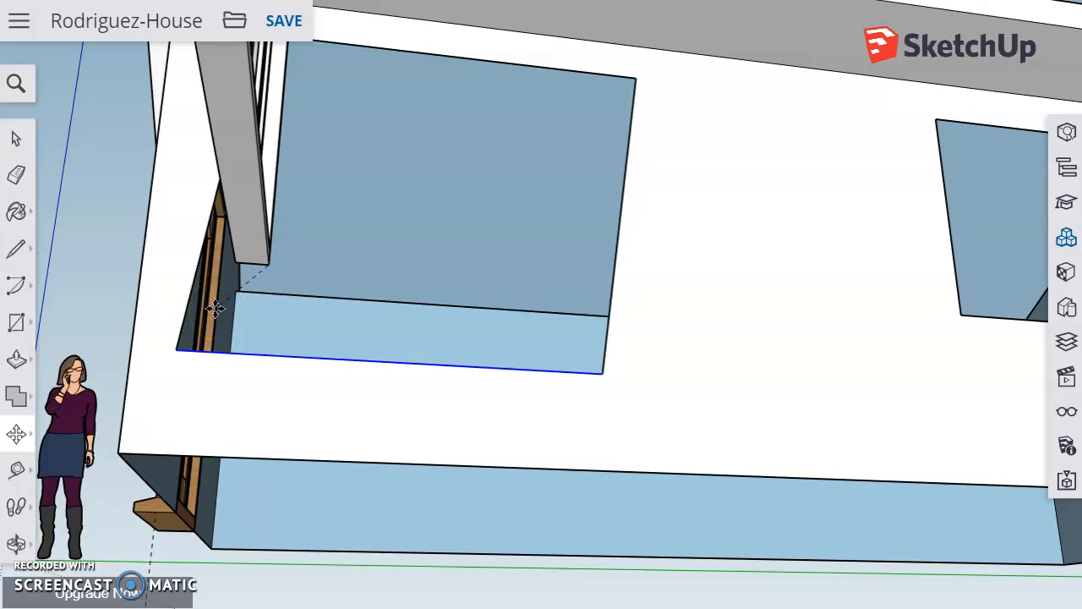
{"action": "left_click_drag", "start_coordinate": [253, 301], "coordinate": [327, 293]}
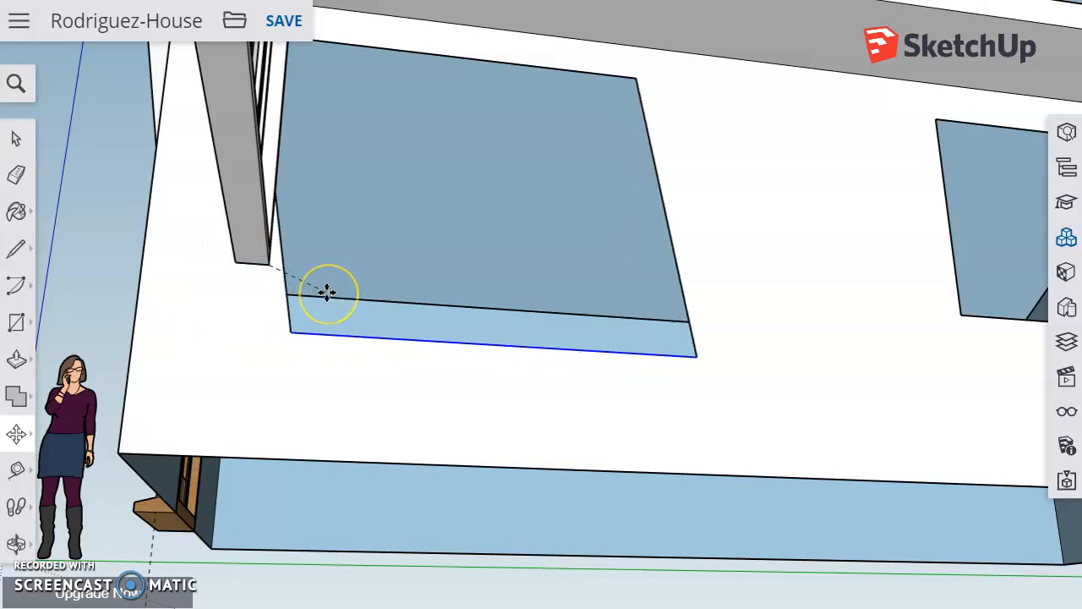
{"action": "key", "text": "Escape"}
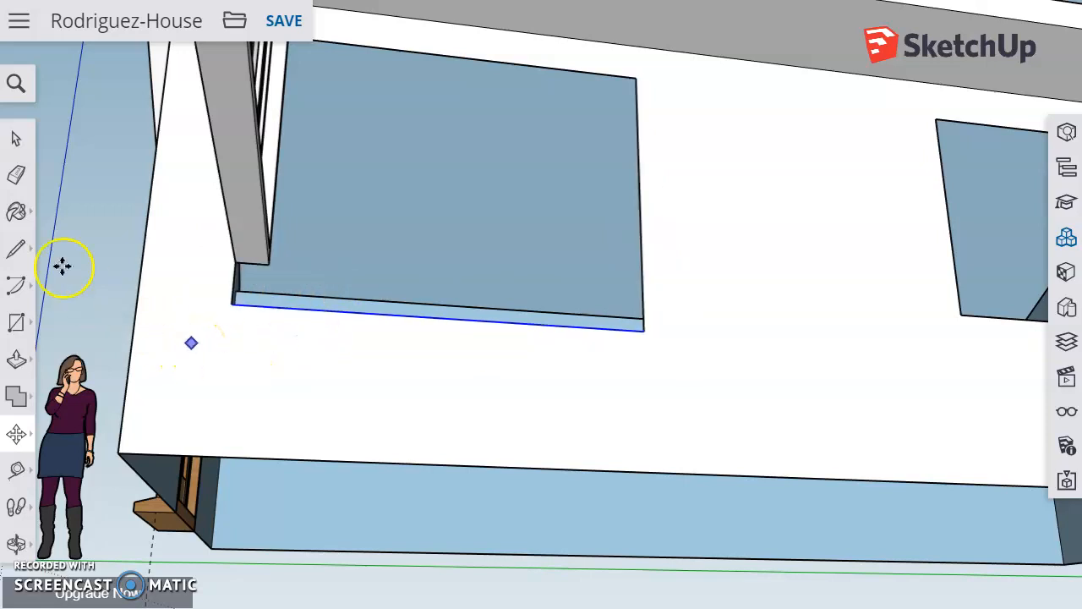
Step: Move the window component by its bottom corner endpoint onto the lower door-side corner of the enlarged opening
{"action": "left_click", "coordinate": [18, 144]}
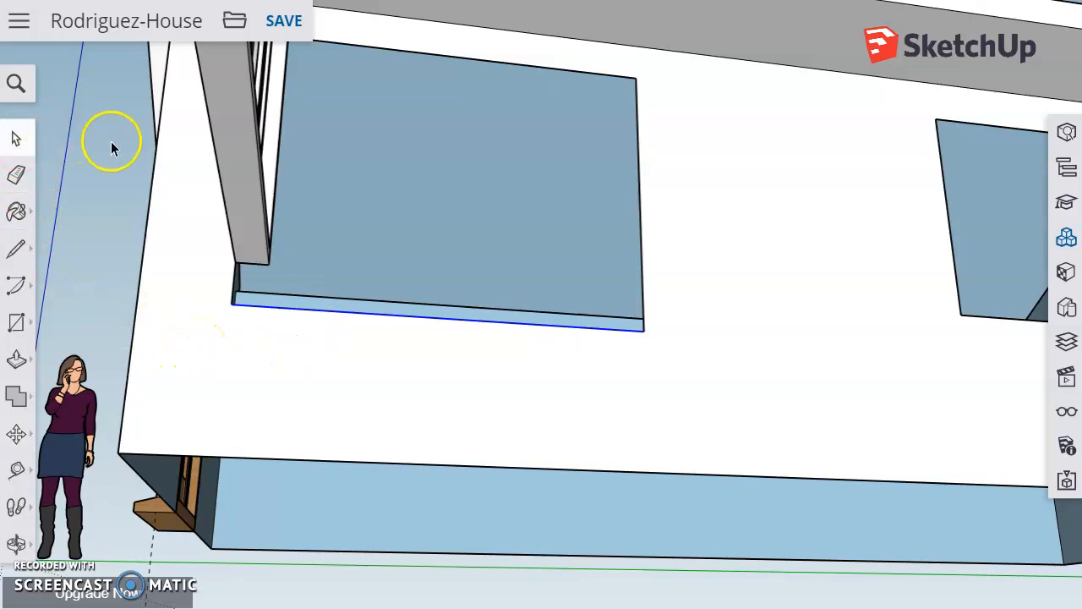
{"action": "left_click", "coordinate": [259, 186]}
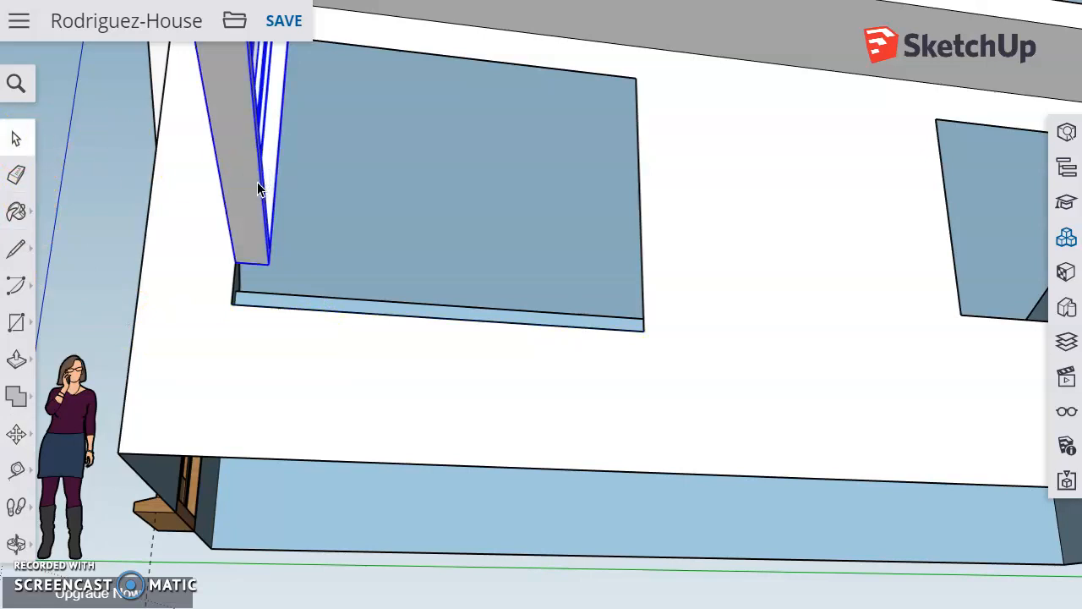
{"action": "left_click", "coordinate": [16, 434]}
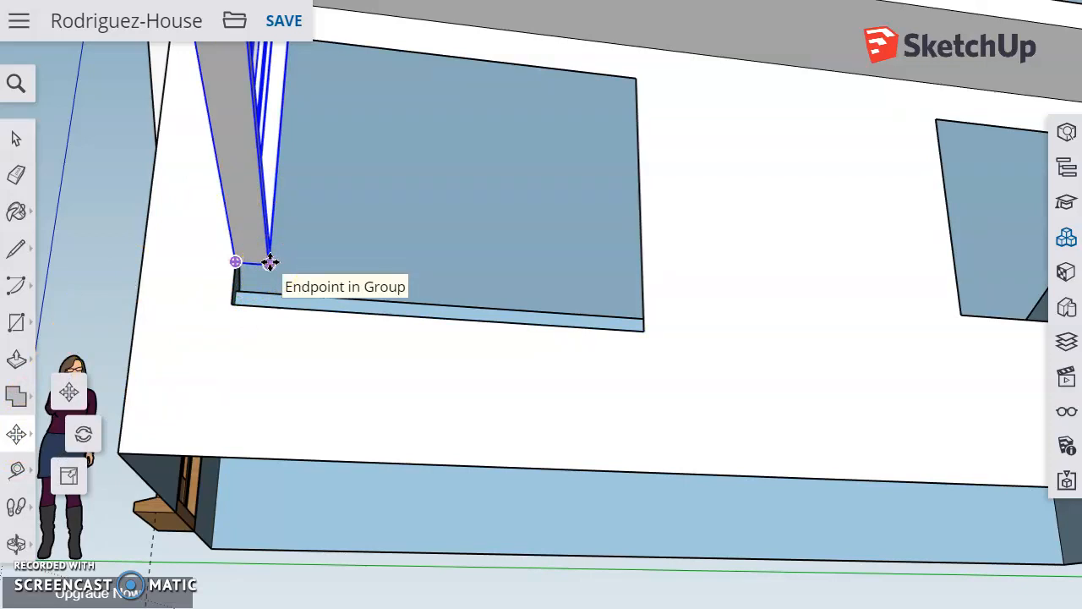
{"action": "left_click_drag", "start_coordinate": [269, 262], "coordinate": [232, 306]}
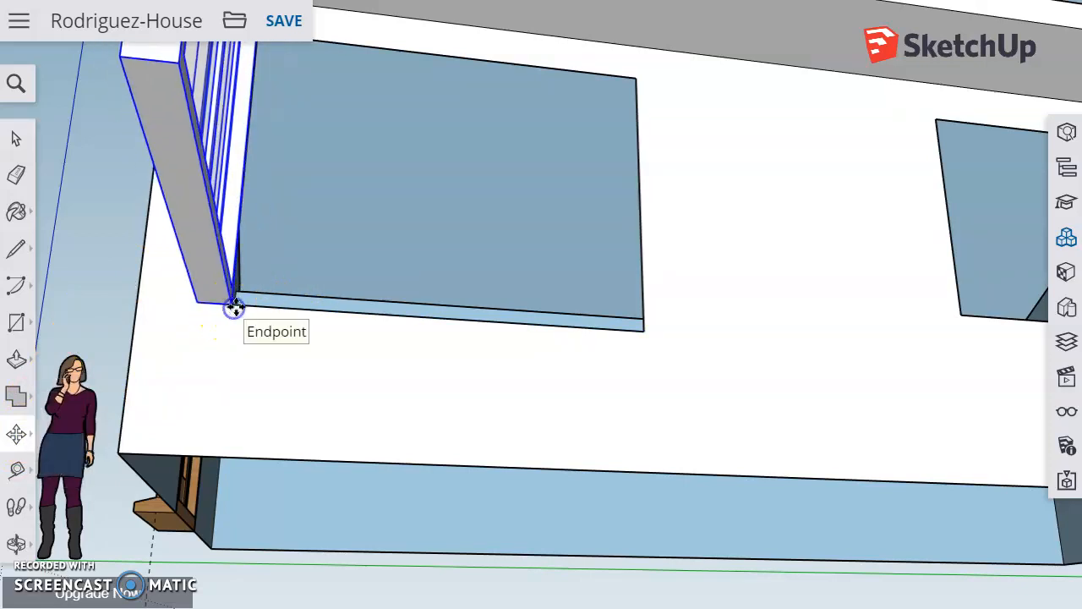
Step: Rotate the window component horizontally about its outer bottom corner until it lies along the bottom edge of the wall opening
{"action": "left_click", "coordinate": [16, 544]}
{"action": "left_click_drag", "start_coordinate": [428, 250], "coordinate": [430, 220]}
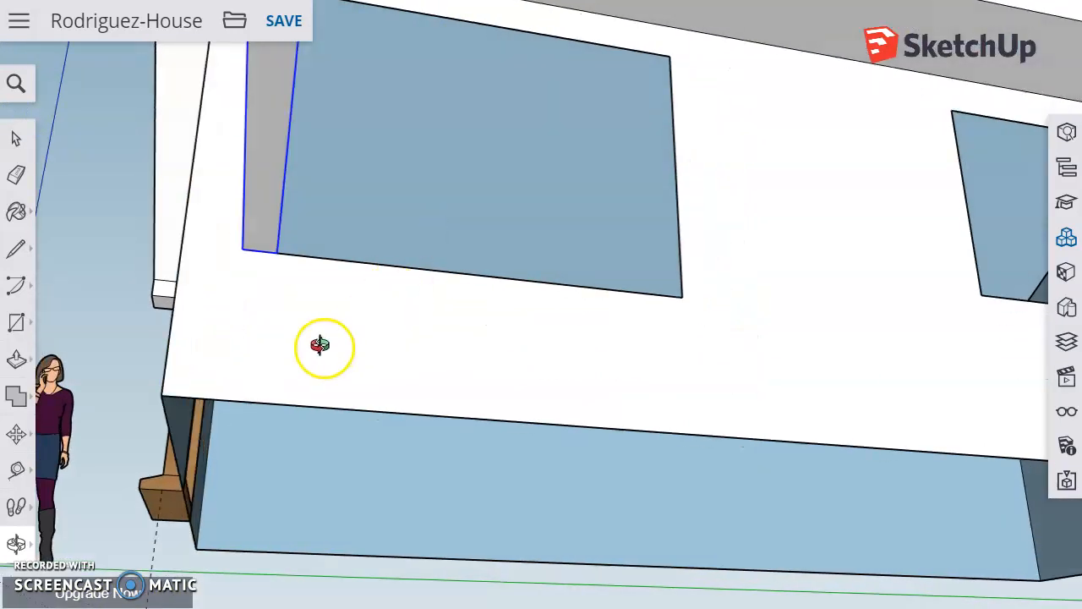
{"action": "left_click_drag", "start_coordinate": [334, 343], "coordinate": [428, 446], "text": "shift"}
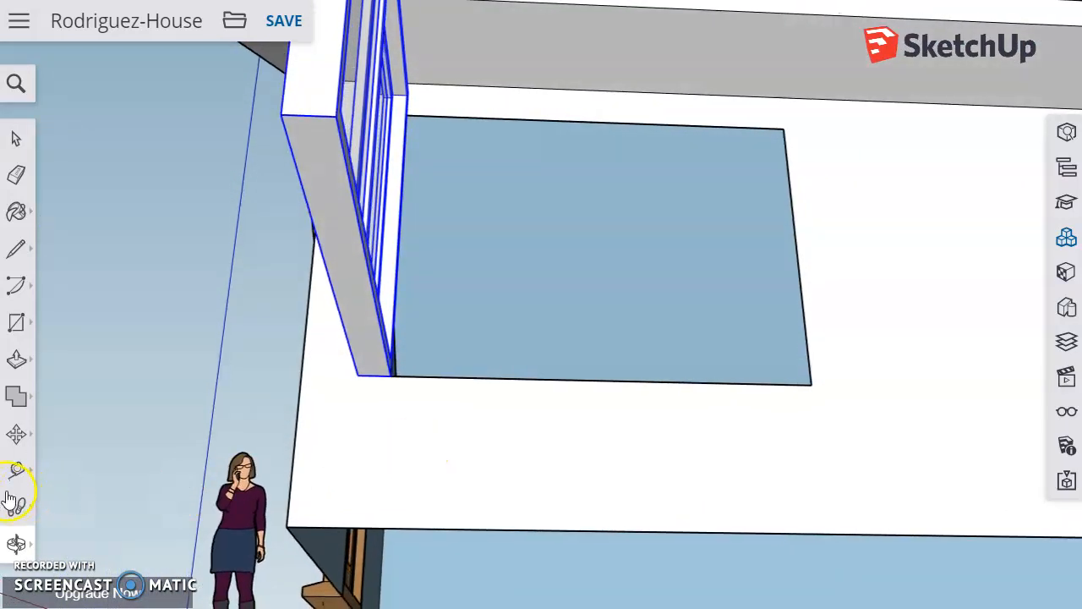
{"action": "left_click", "coordinate": [18, 436]}
{"action": "left_click", "coordinate": [83, 435]}
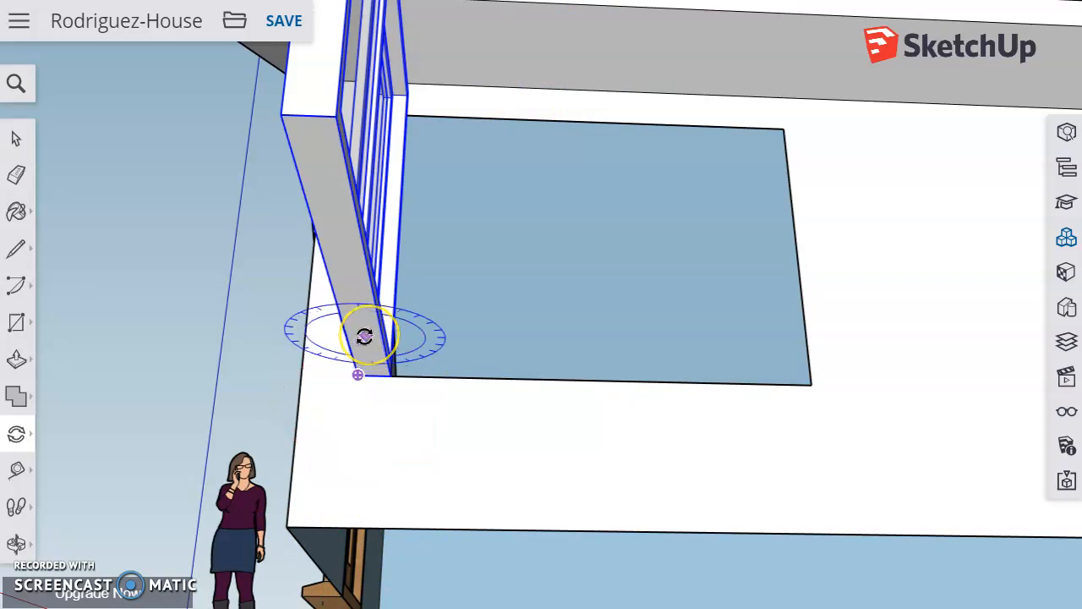
{"action": "left_click_drag", "start_coordinate": [364, 334], "coordinate": [354, 376]}
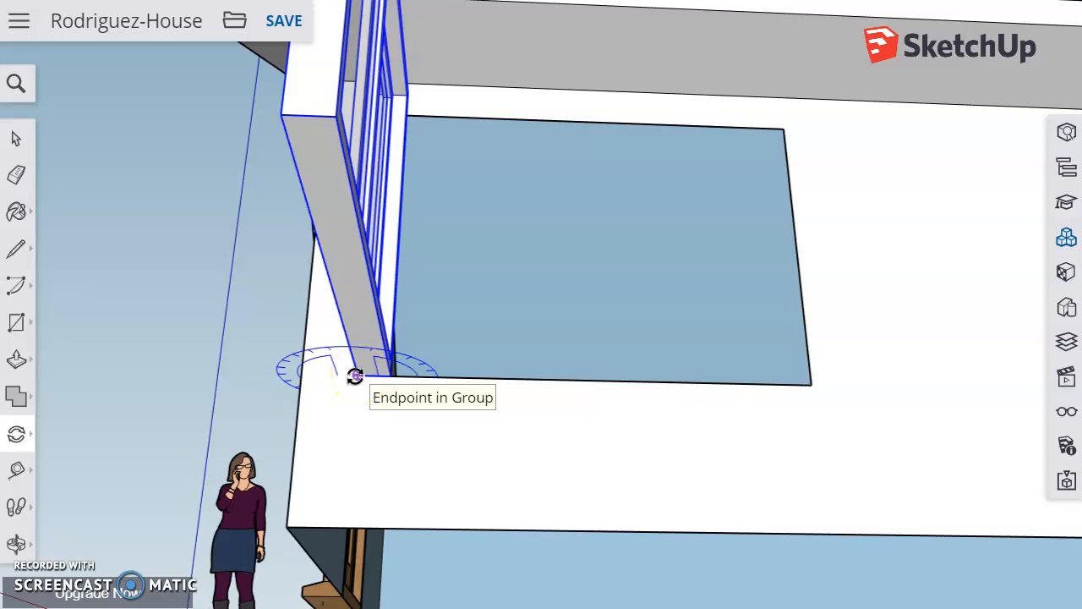
{"action": "left_click_drag", "start_coordinate": [357, 374], "coordinate": [843, 389]}
{"action": "left_click", "coordinate": [280, 114]}
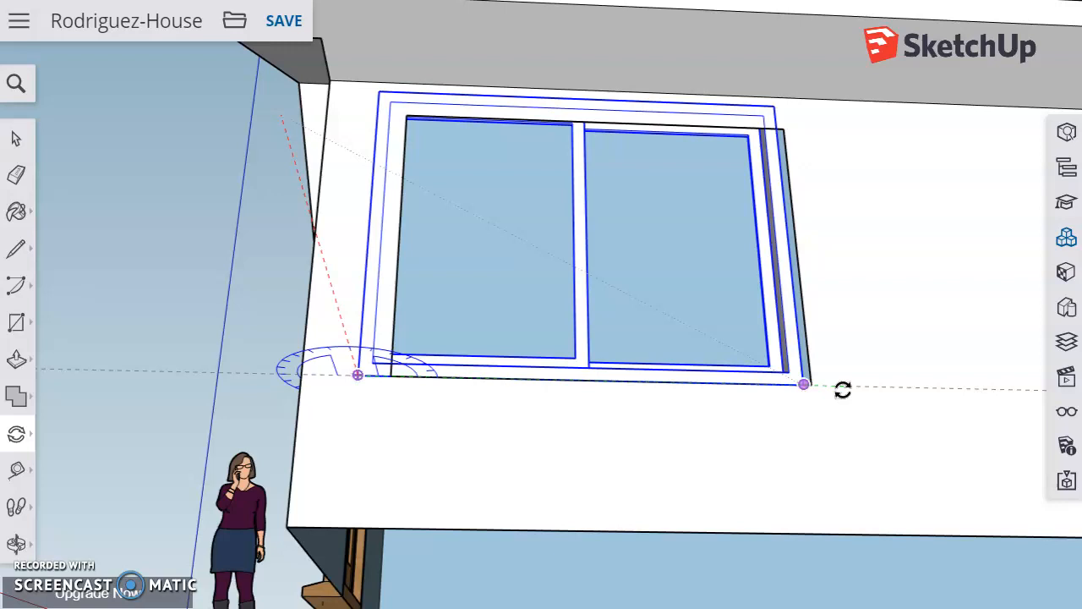
{"action": "left_click", "coordinate": [844, 389]}
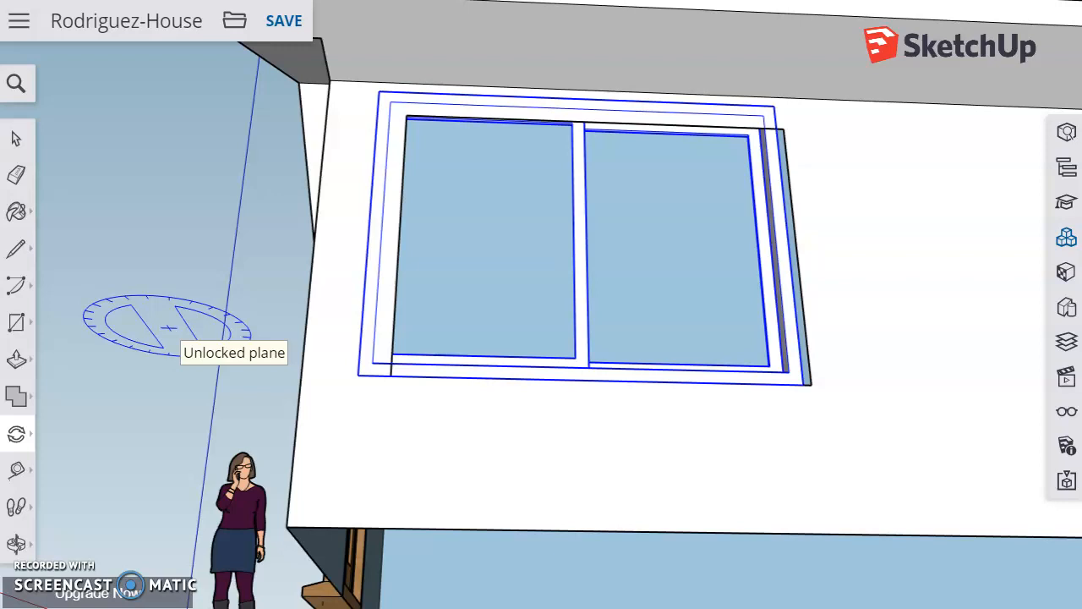
Step: Move the opening's vertical edge farthest from the door inward onto the outer edge of the window frame
{"action": "left_click", "coordinate": [15, 138]}
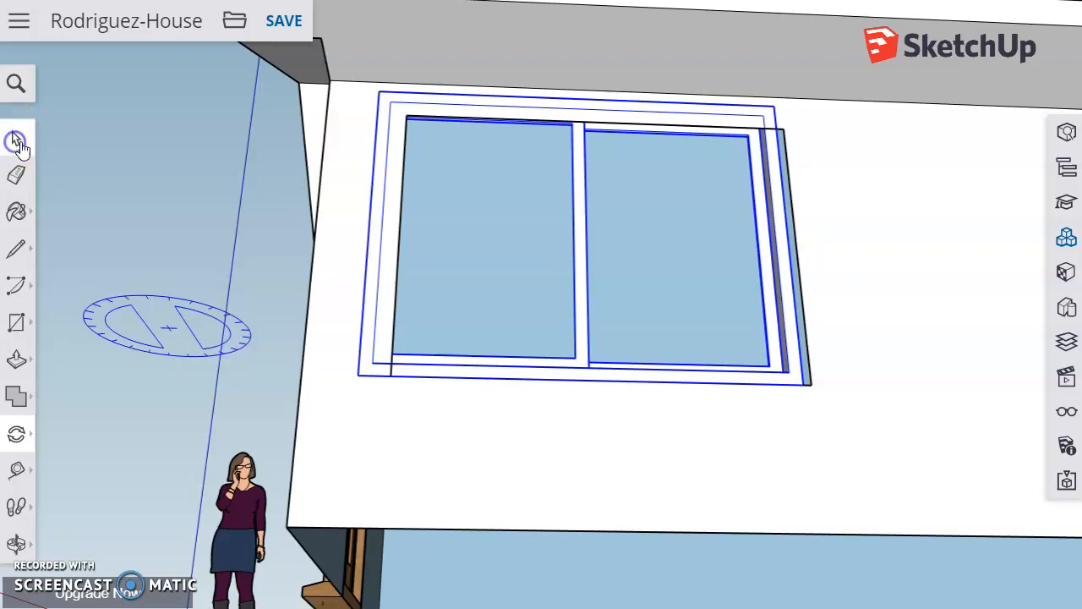
{"action": "double_click", "coordinate": [798, 248]}
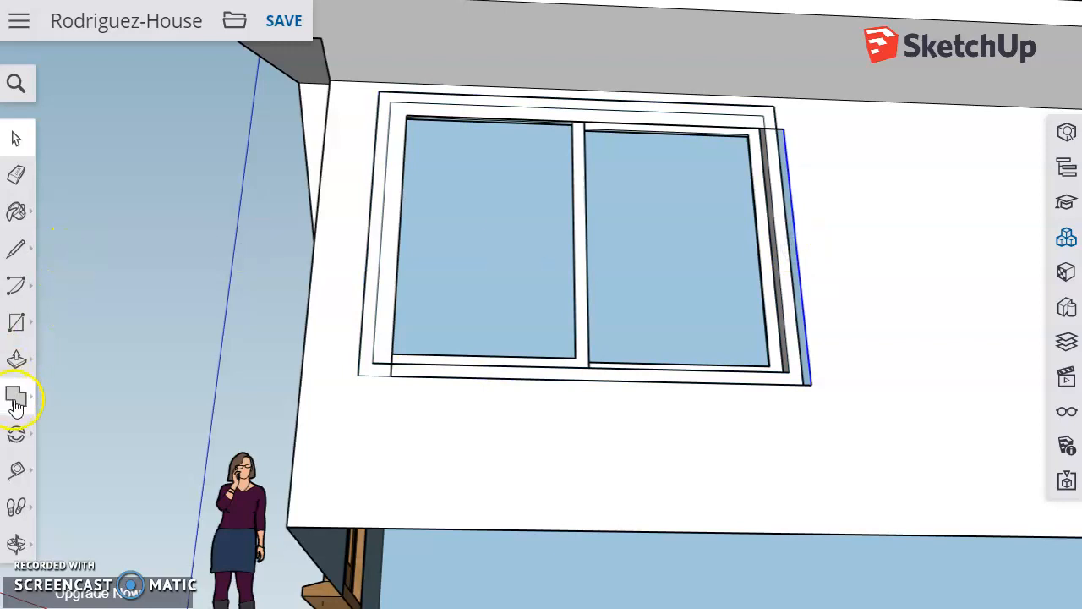
{"action": "scroll", "coordinate": [527, 313], "scroll_direction": "up", "scroll_amount": 1}
{"action": "scroll", "coordinate": [901, 322], "scroll_direction": "up", "scroll_amount": 1}
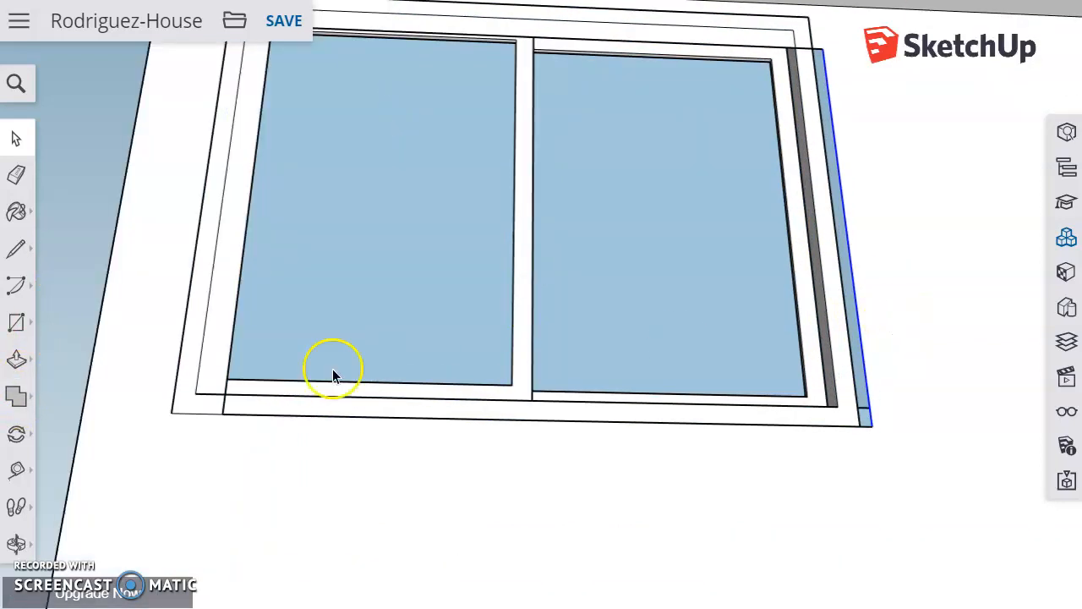
{"action": "left_click", "coordinate": [19, 409]}
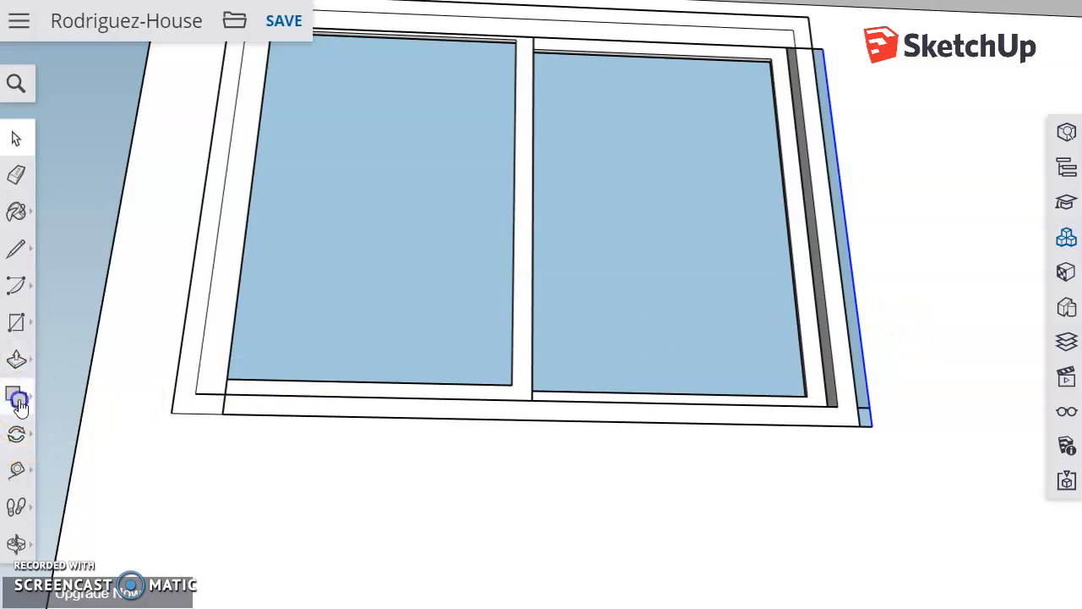
{"action": "left_click", "coordinate": [689, 71]}
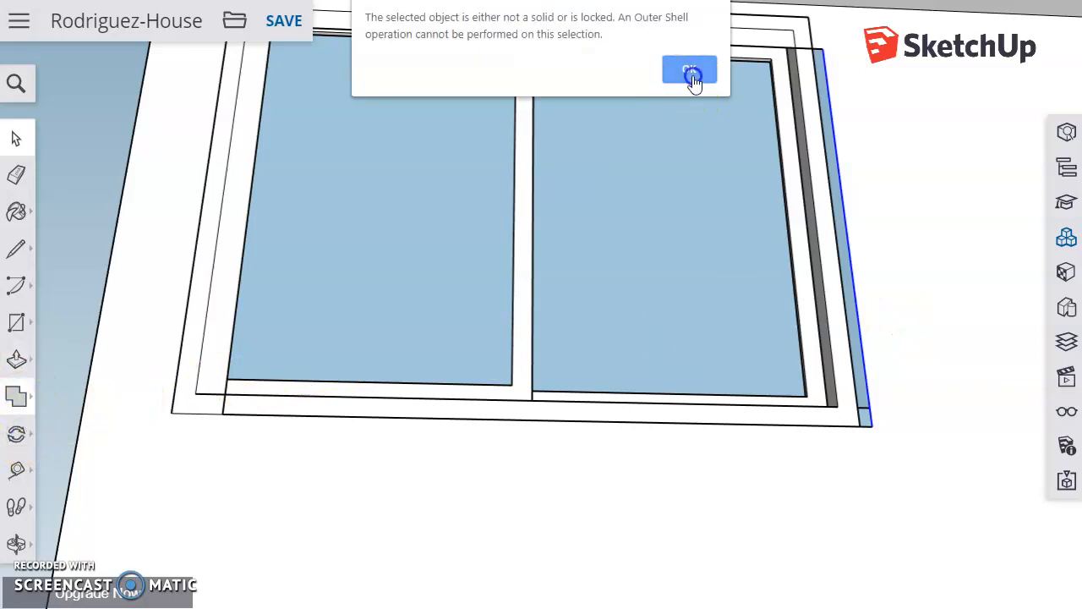
{"action": "left_click", "coordinate": [18, 436]}
{"action": "left_click", "coordinate": [16, 438]}
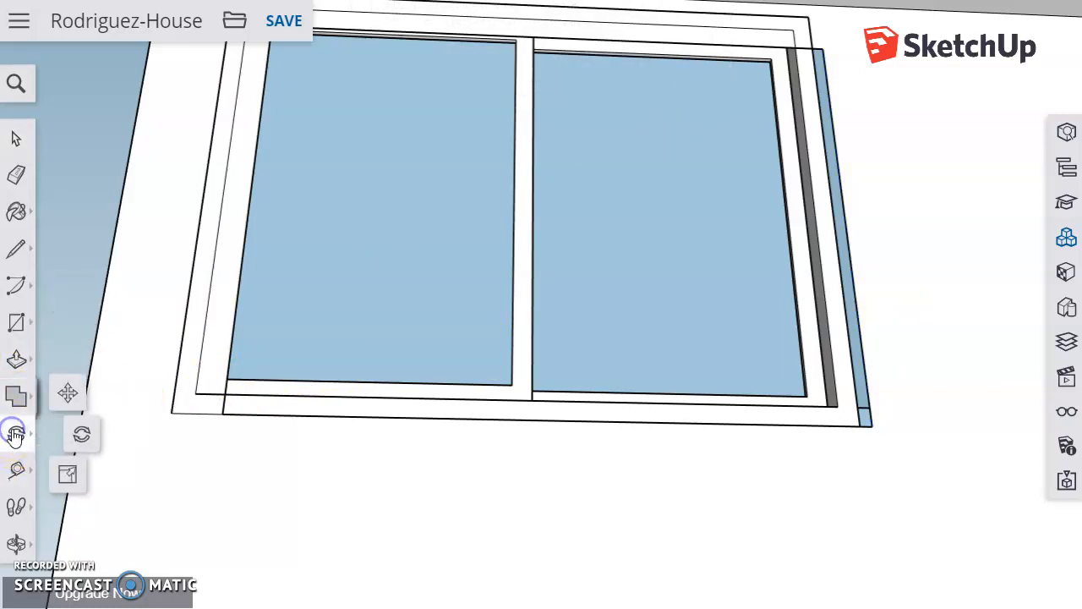
{"action": "left_click", "coordinate": [67, 394]}
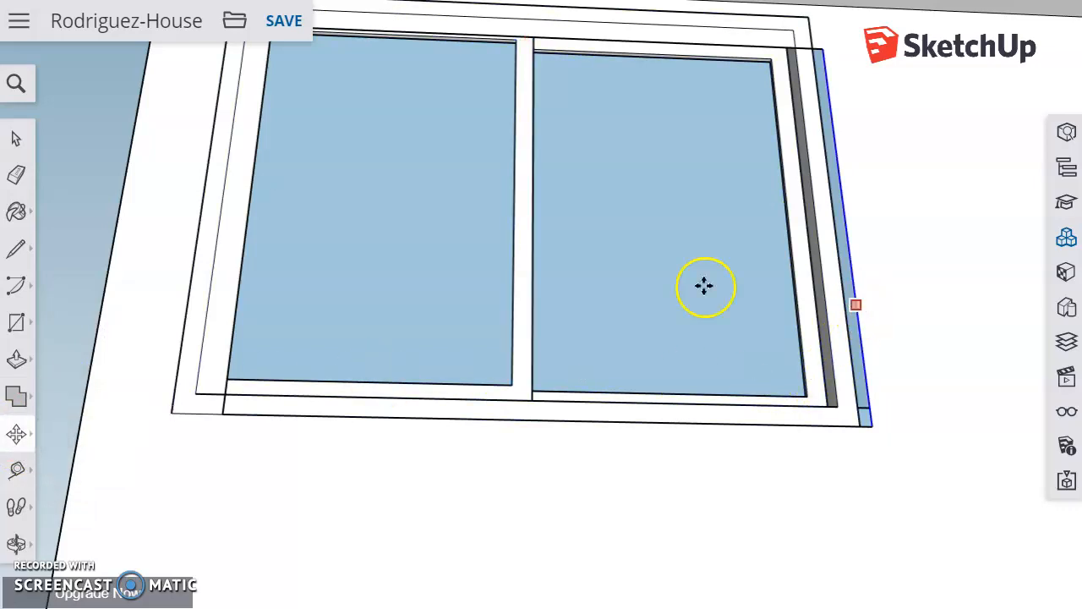
{"action": "left_click", "coordinate": [20, 141]}
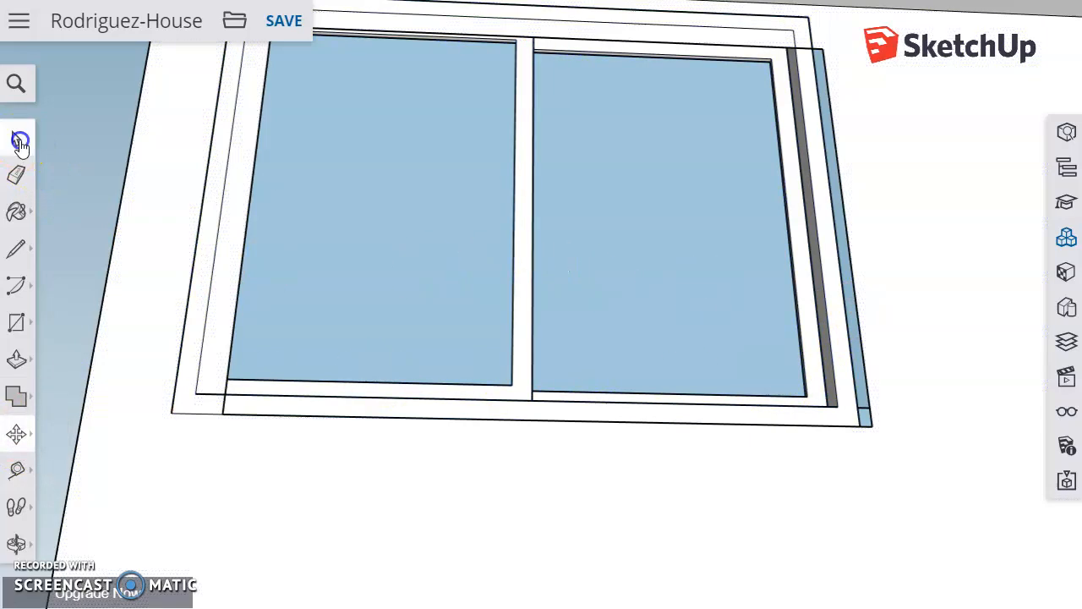
{"action": "left_click", "coordinate": [842, 187]}
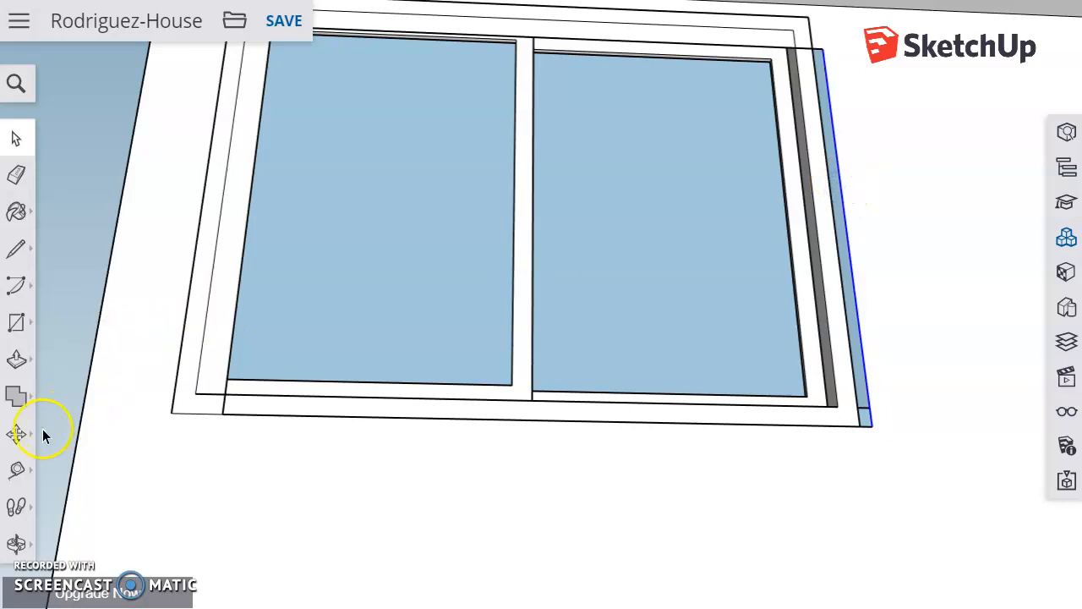
{"action": "left_click", "coordinate": [18, 438]}
{"action": "mouse_move", "coordinate": [847, 232]}
{"action": "left_mouse_down"}
{"action": "mouse_move", "coordinate": [821, 233]}
{"action": "mouse_move", "coordinate": [833, 229]}
{"action": "left_mouse_up"}
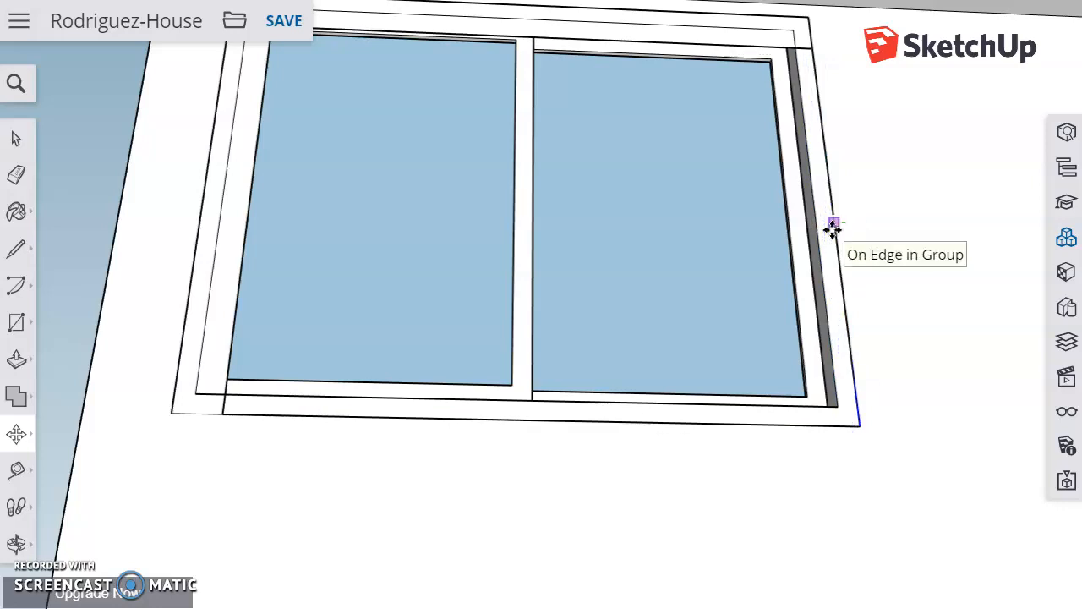
{"action": "left_click_drag", "start_coordinate": [833, 230], "coordinate": [834, 232]}
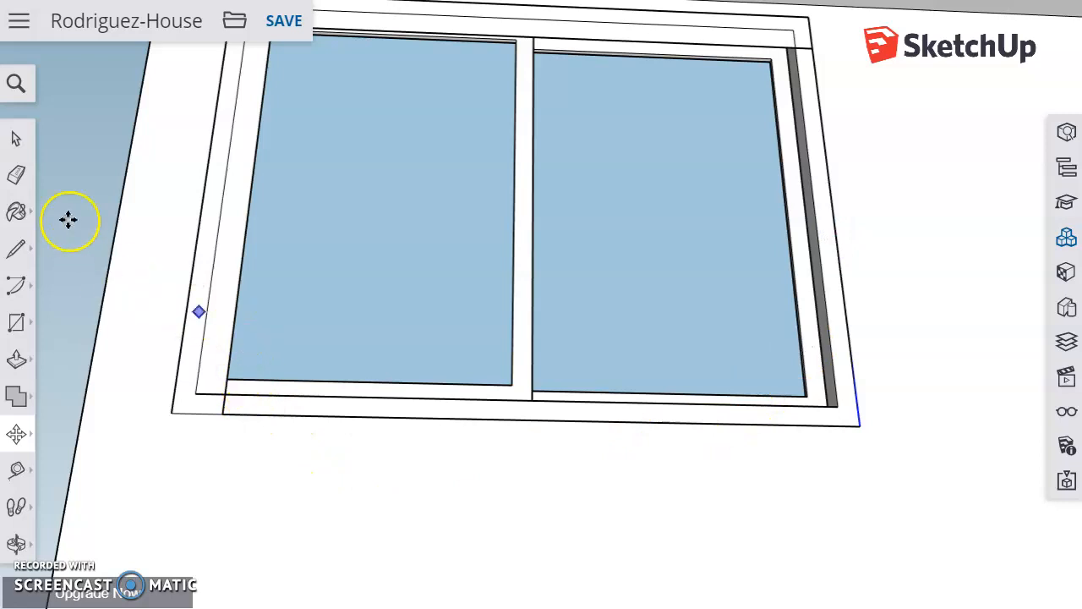
Step: Move the opening's door-side vertical edge outward onto the window frame's outer edge to widen the opening
{"action": "left_click", "coordinate": [18, 137]}
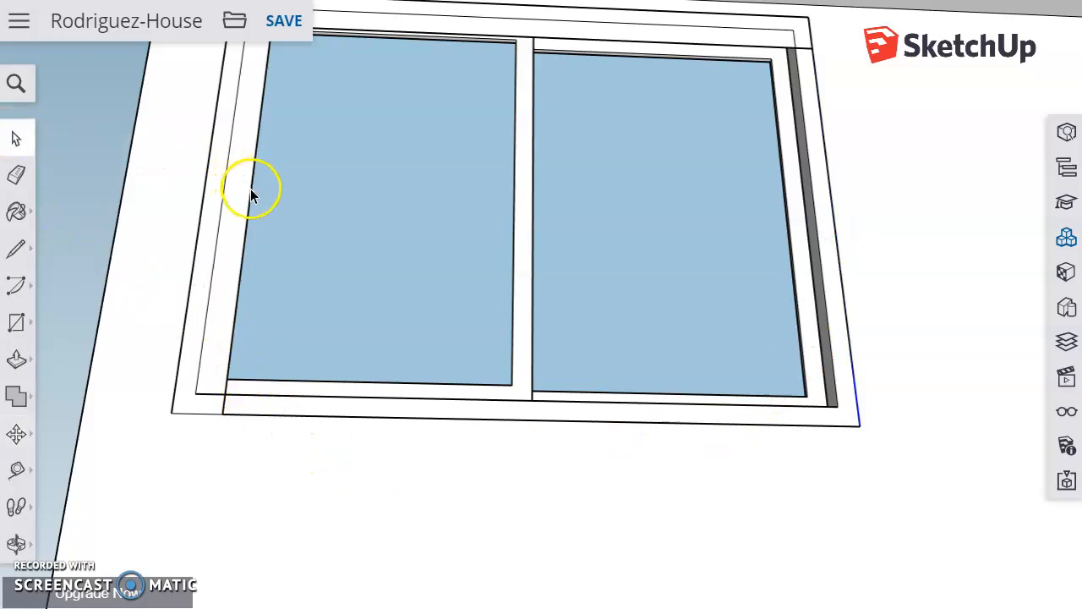
{"action": "left_click", "coordinate": [250, 194]}
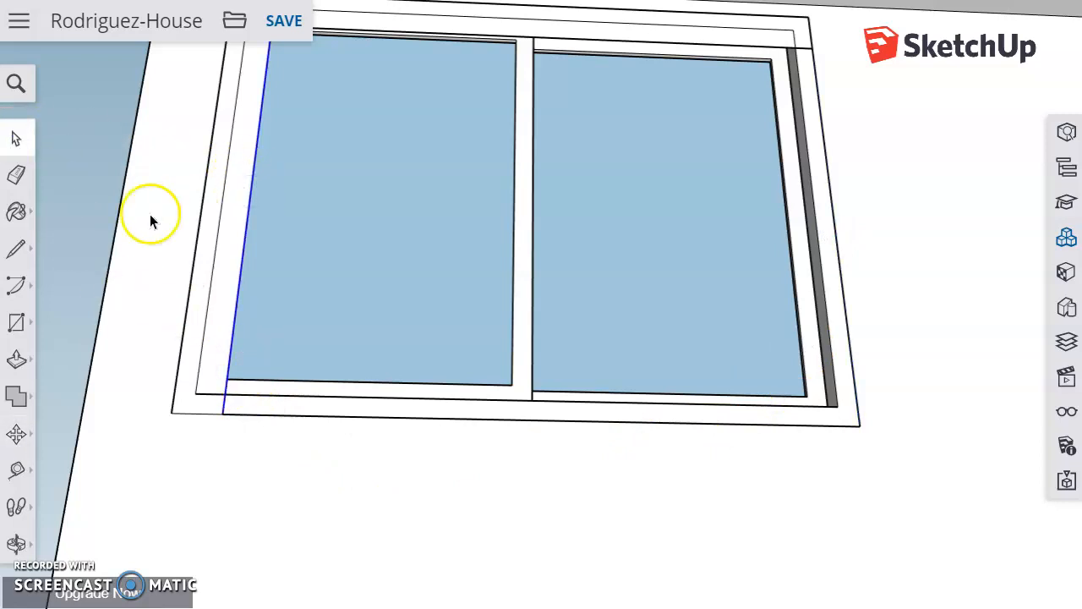
{"action": "left_click", "coordinate": [17, 434]}
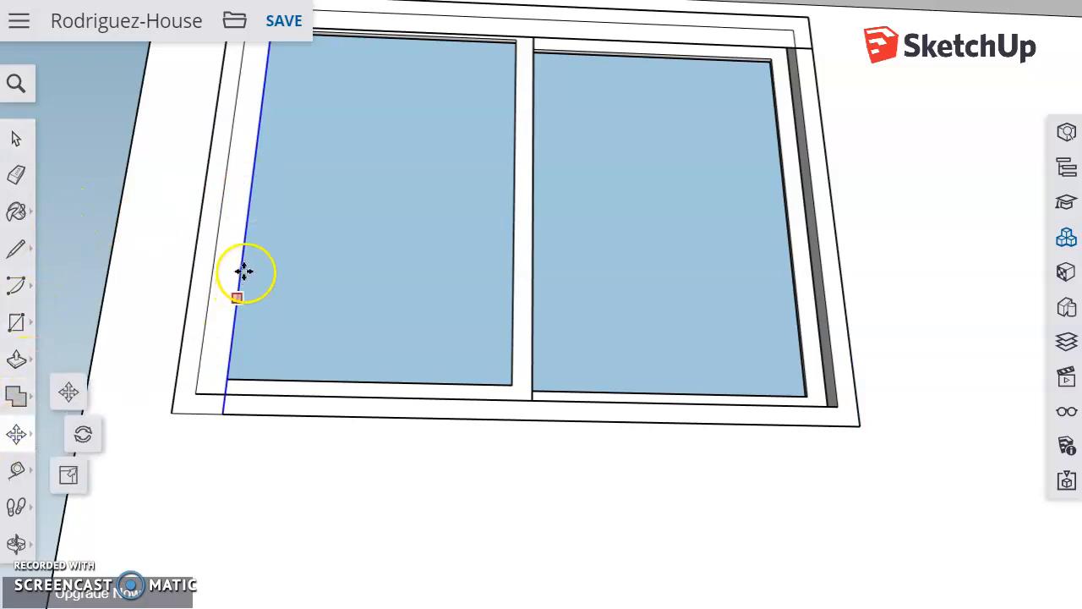
{"action": "left_click_drag", "start_coordinate": [245, 267], "coordinate": [194, 261]}
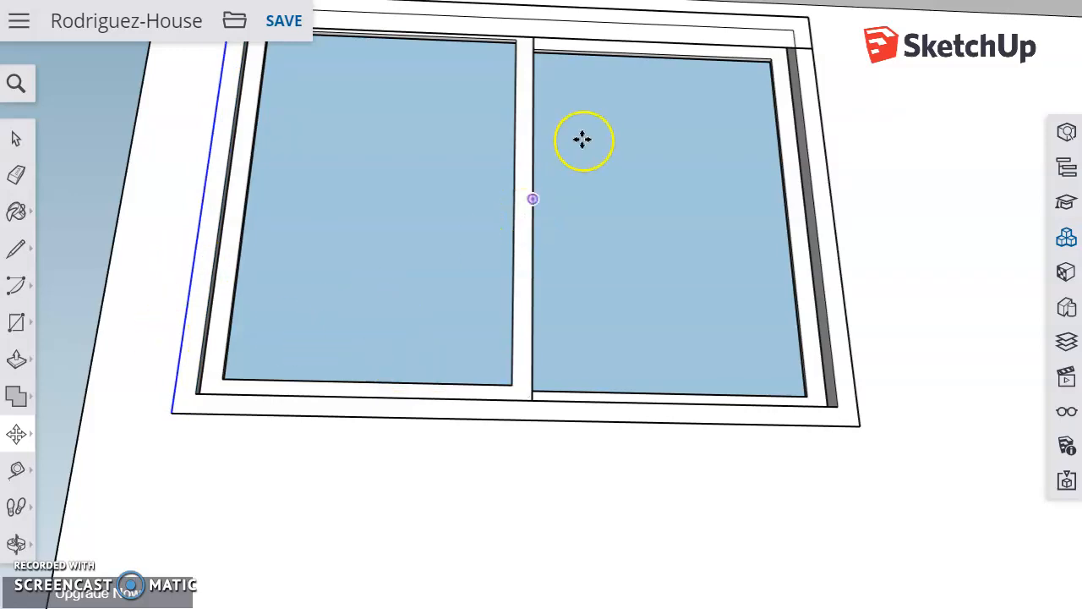
Step: Move the opening's top edge up along the blue axis onto the top outer edge of the window frame
{"action": "left_click", "coordinate": [17, 139]}
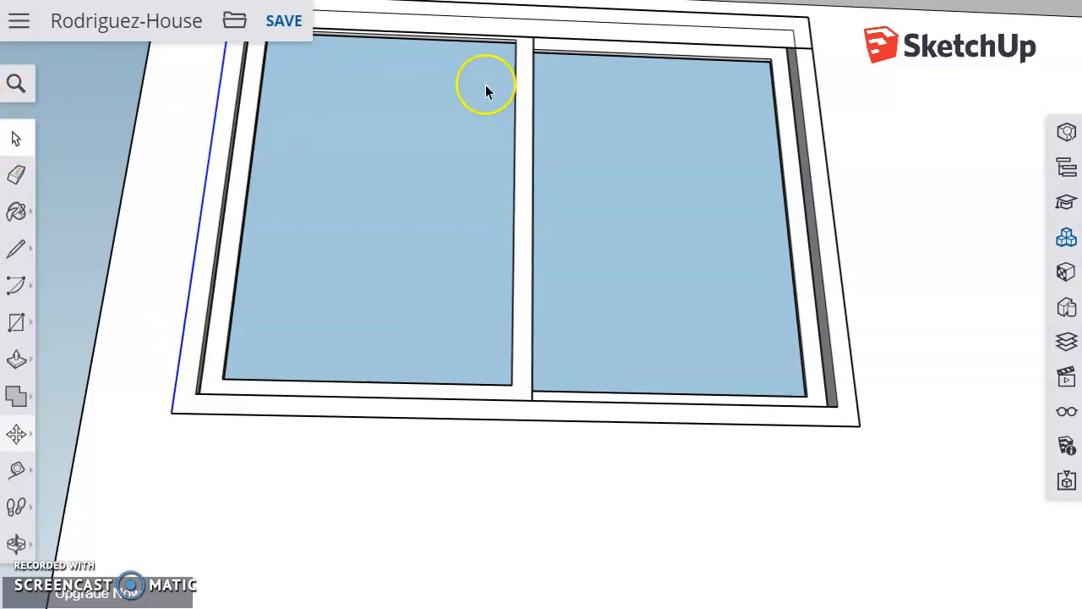
{"action": "left_click", "coordinate": [645, 44]}
{"action": "left_click", "coordinate": [645, 43]}
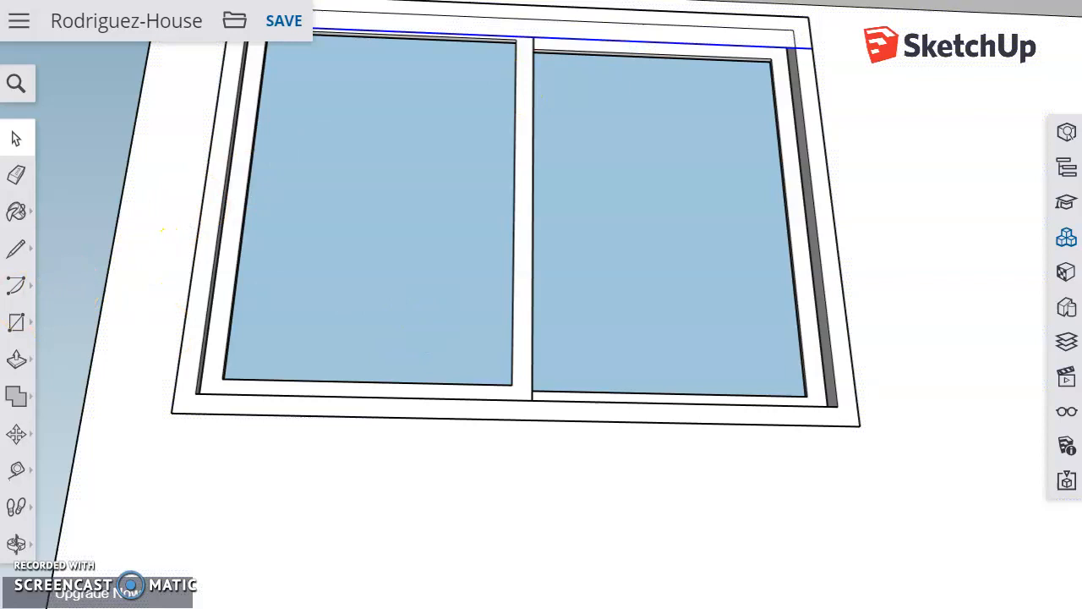
{"action": "left_click", "coordinate": [16, 433]}
{"action": "left_click", "coordinate": [603, 42]}
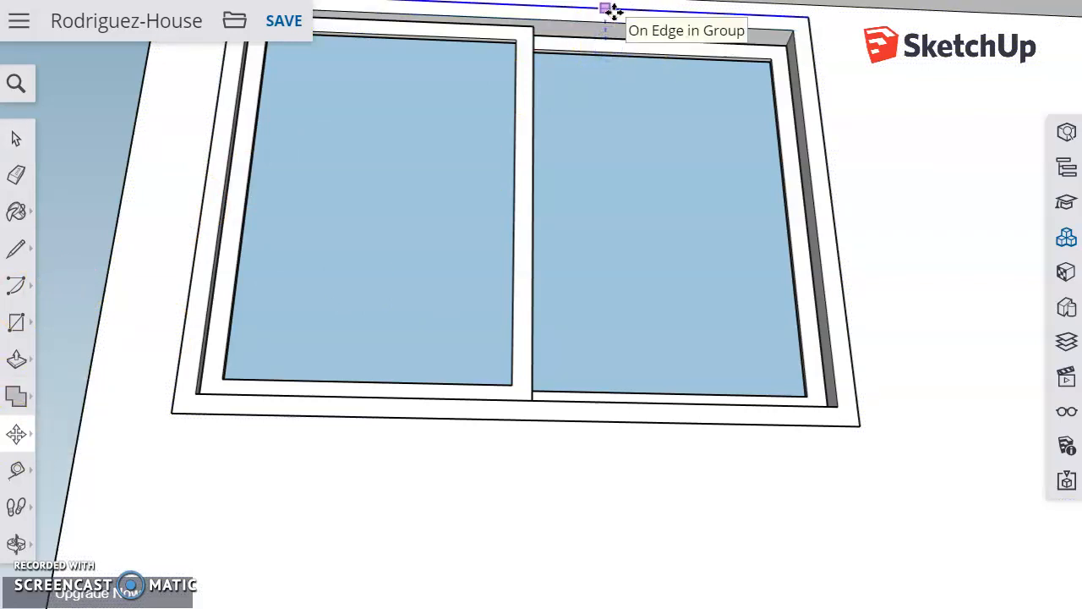
{"action": "left_click", "coordinate": [613, 10]}
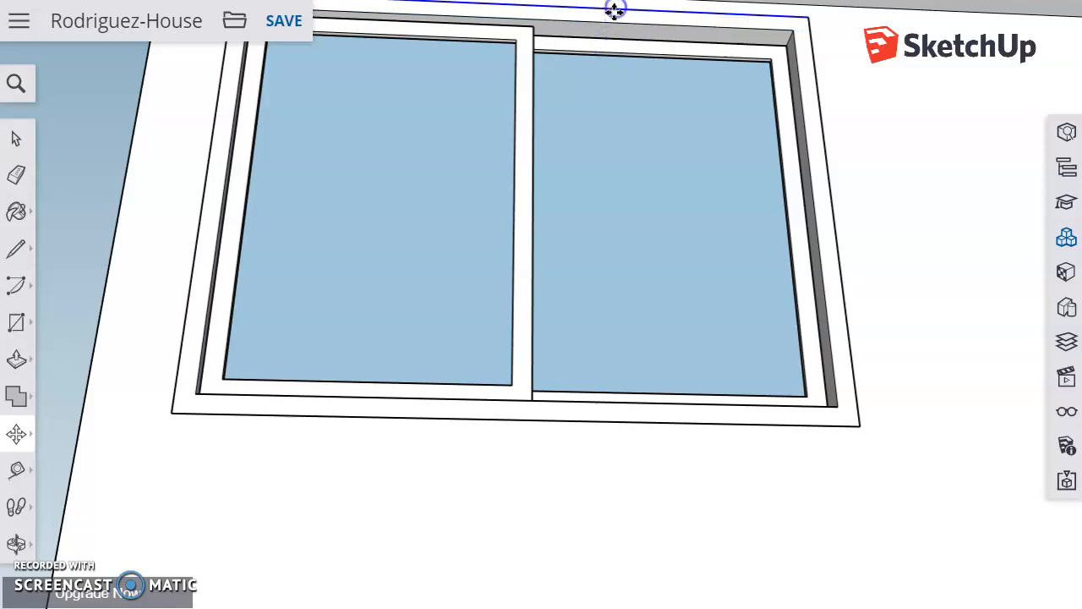
{"action": "left_click", "coordinate": [16, 544]}
{"action": "left_click_drag", "start_coordinate": [253, 350], "coordinate": [132, 524]}
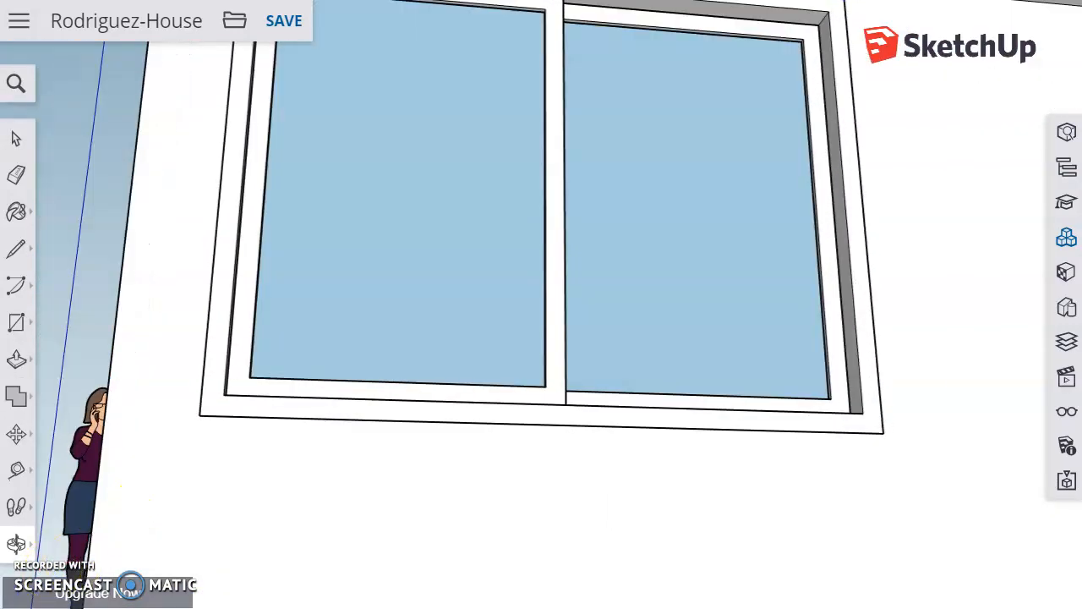